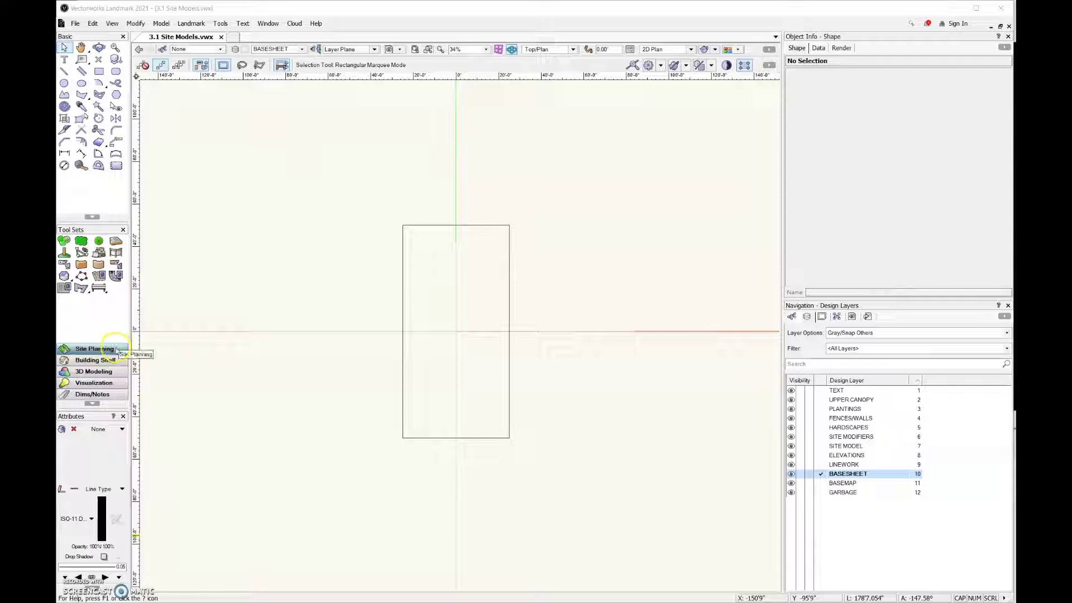
# - Select the Stake tool and keep its preferences at Mode 'Include as site model data'
pyautogui.click(65, 254)
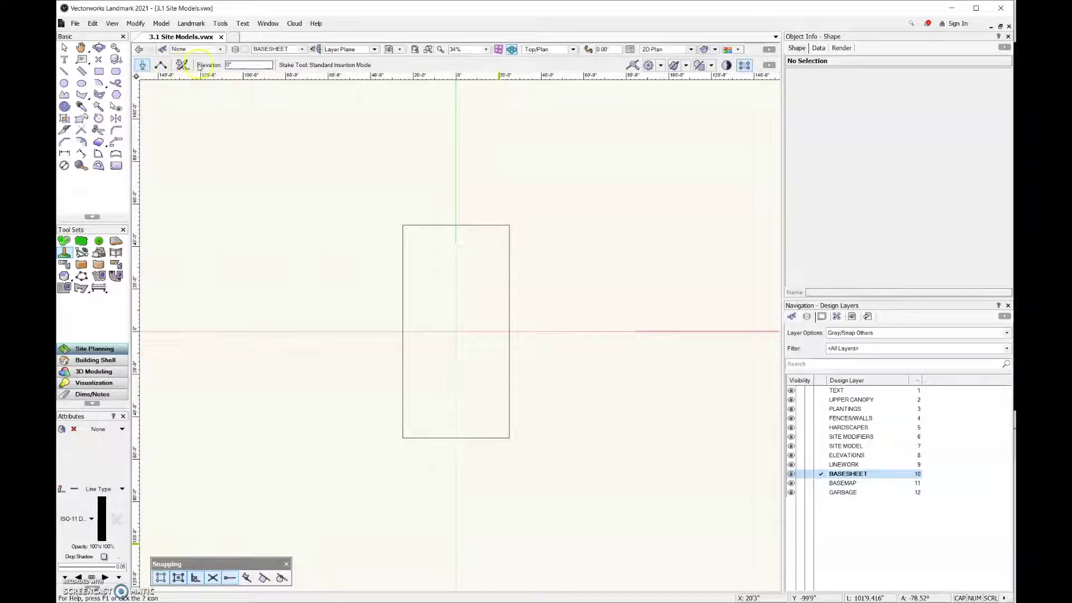
pyautogui.click(183, 66)
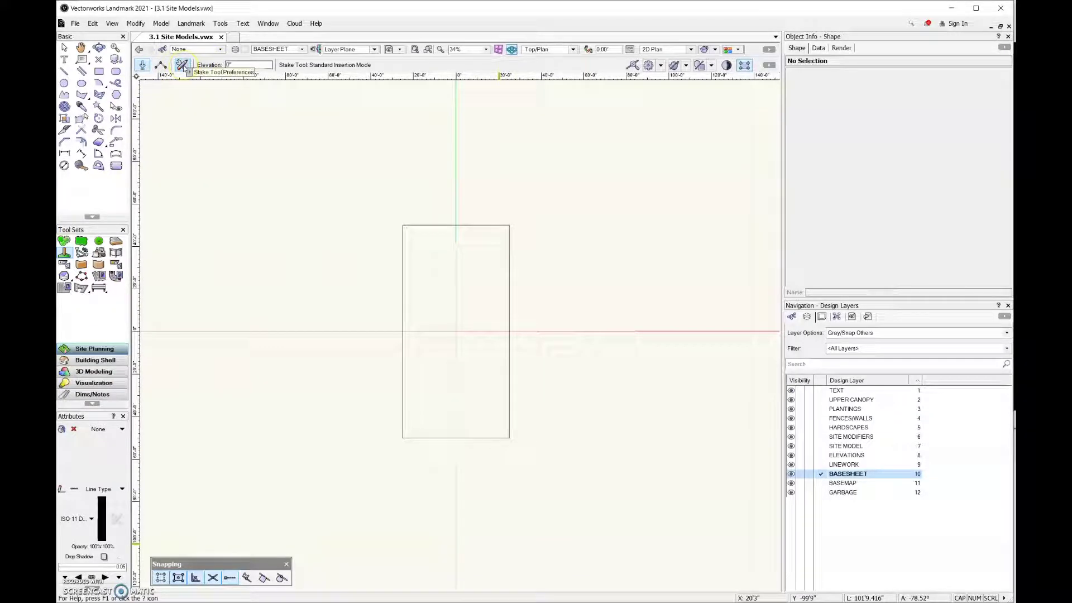
pyautogui.click(184, 66)
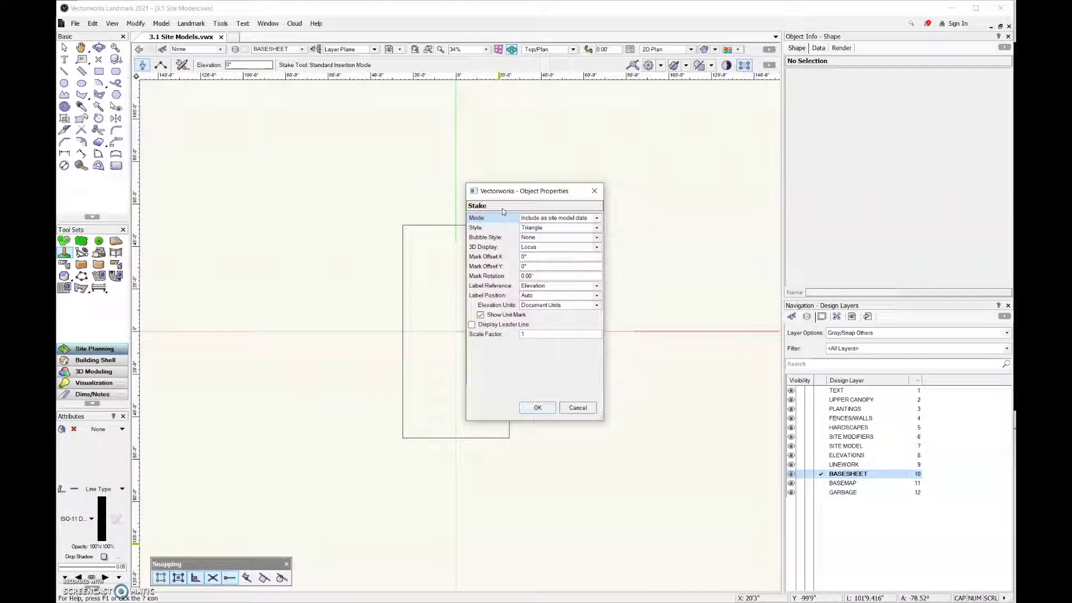
pyautogui.click(499, 220)
pyautogui.click(597, 218)
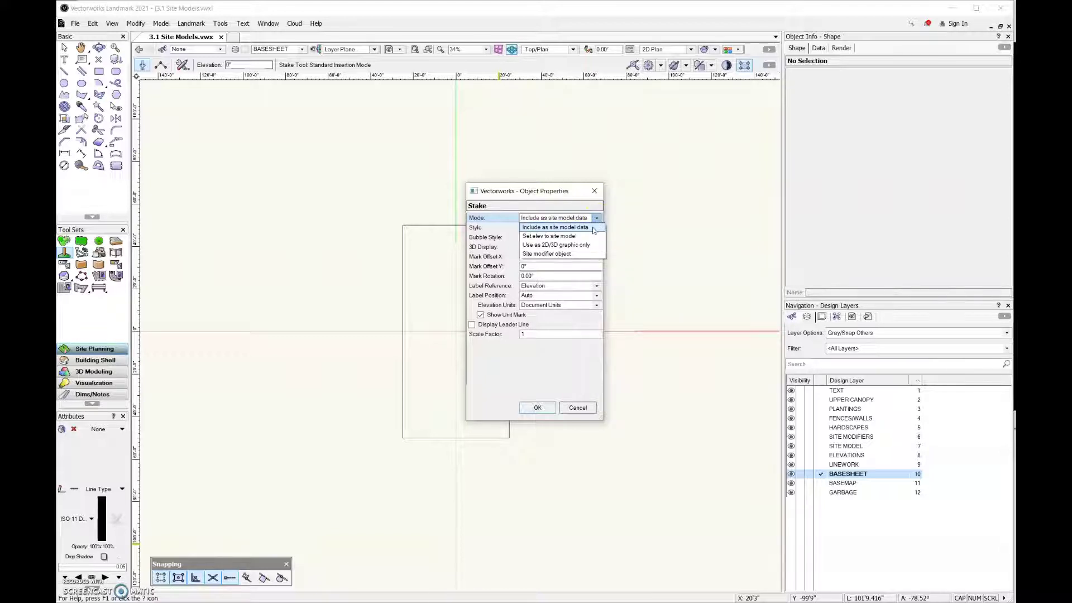
pyautogui.click(593, 227)
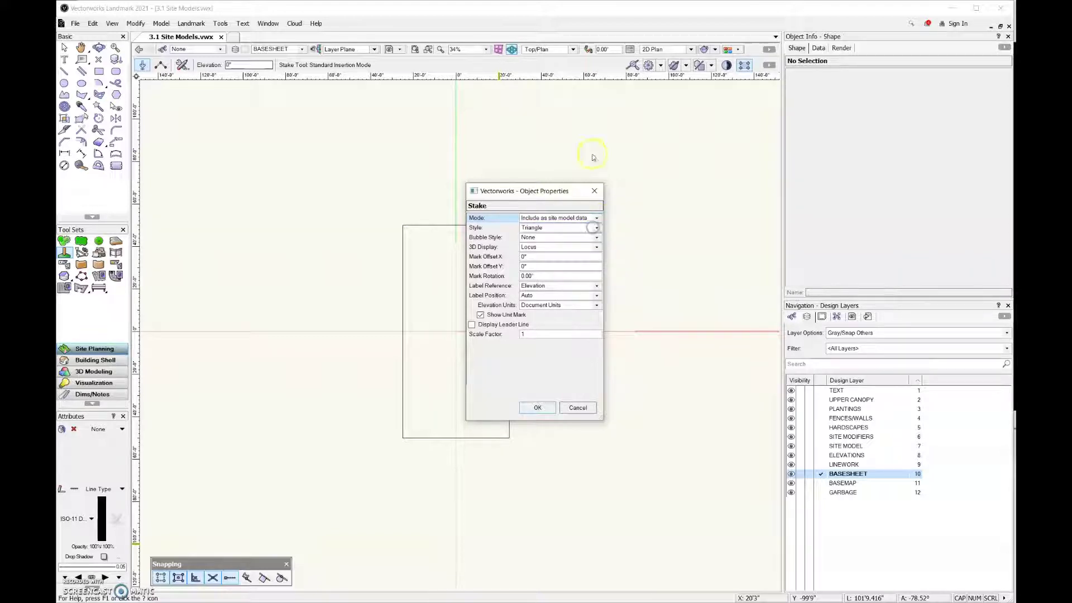
pyautogui.click(537, 408)
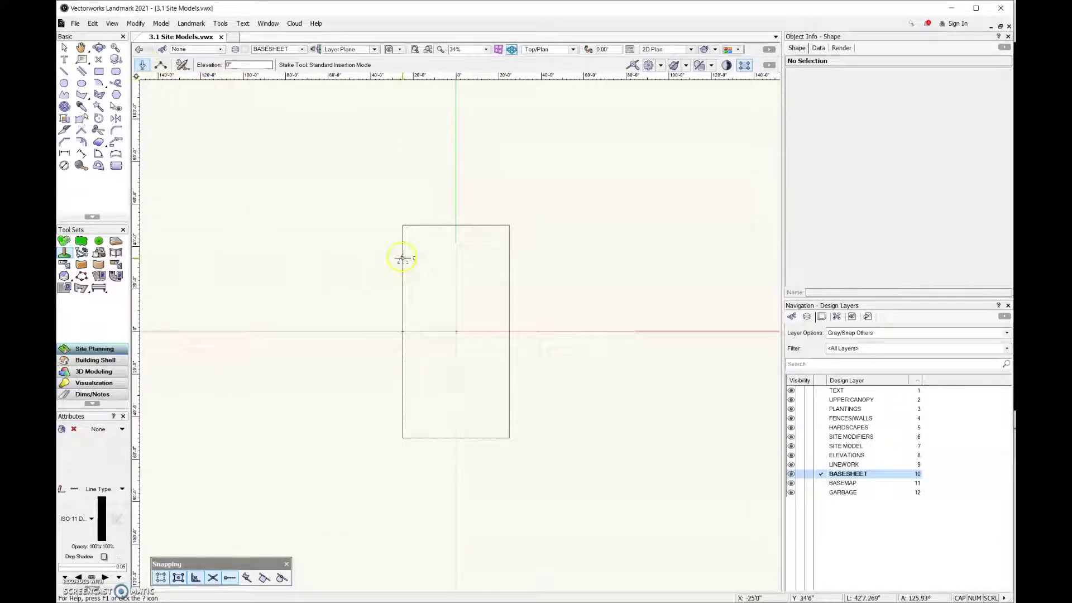
pyautogui.click(402, 225)
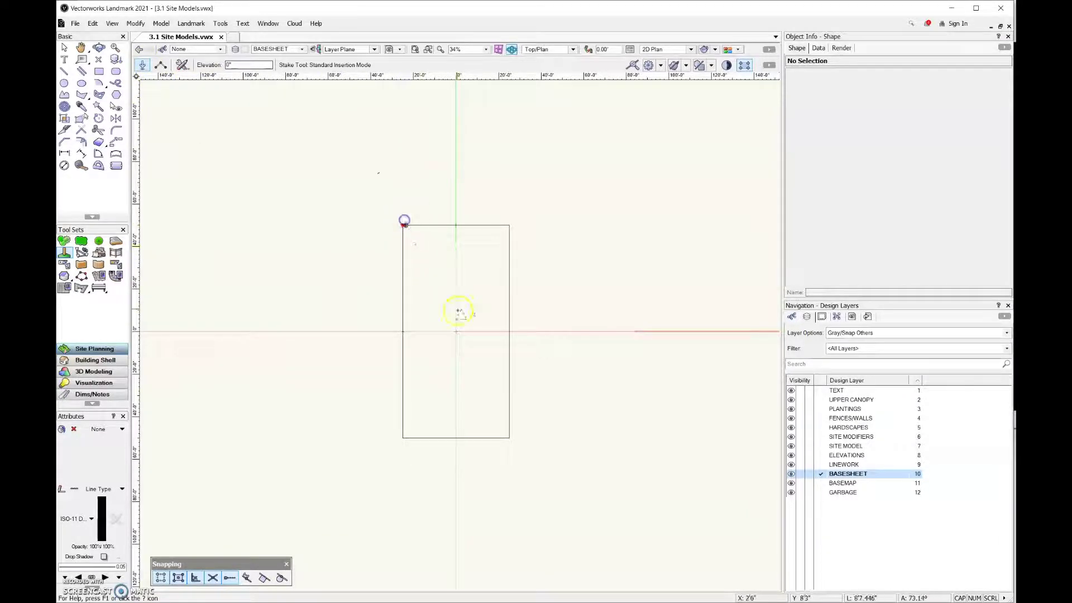
pyautogui.click(510, 225)
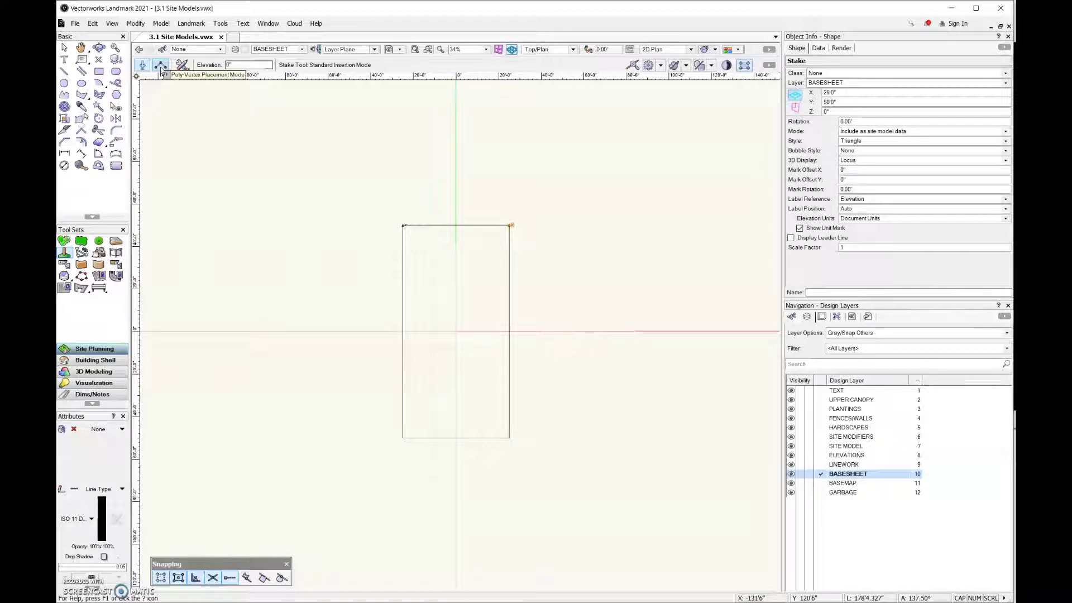
pyautogui.click(161, 67)
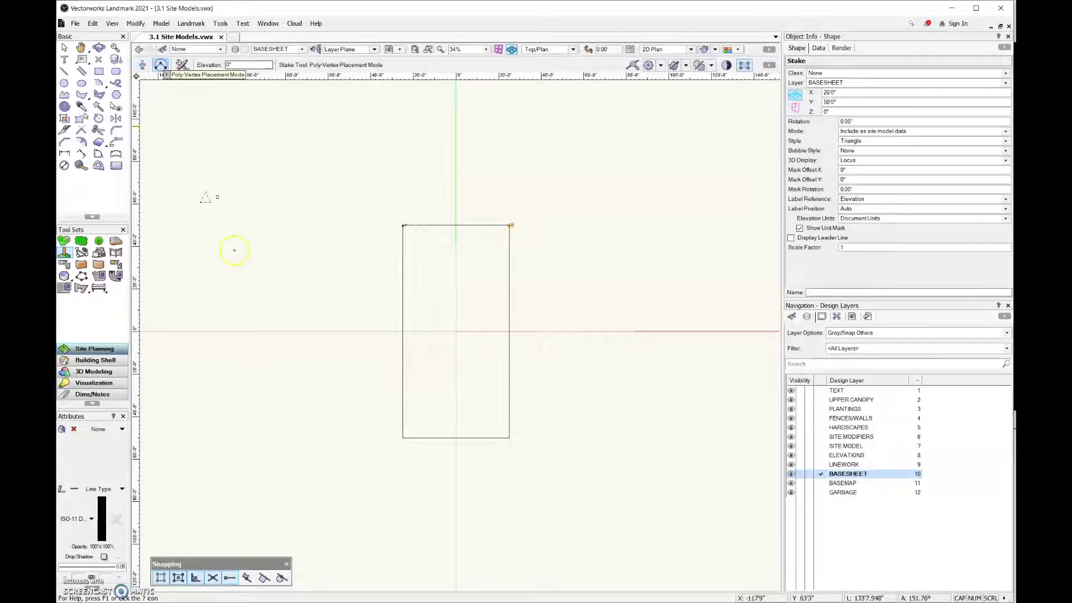
pyautogui.click(290, 319)
pyautogui.click(376, 318)
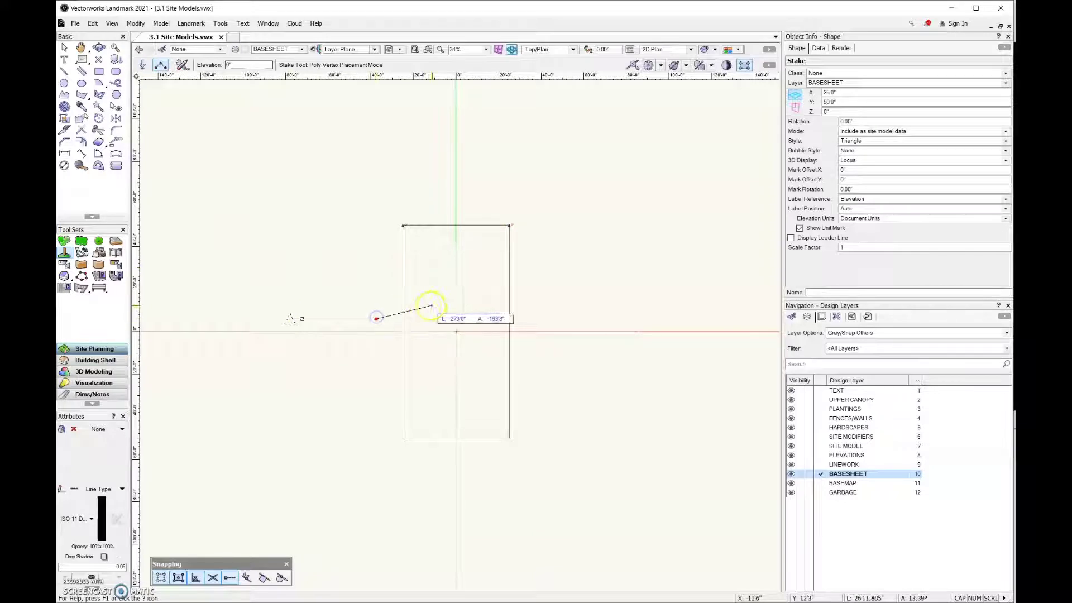
pyautogui.click(550, 280)
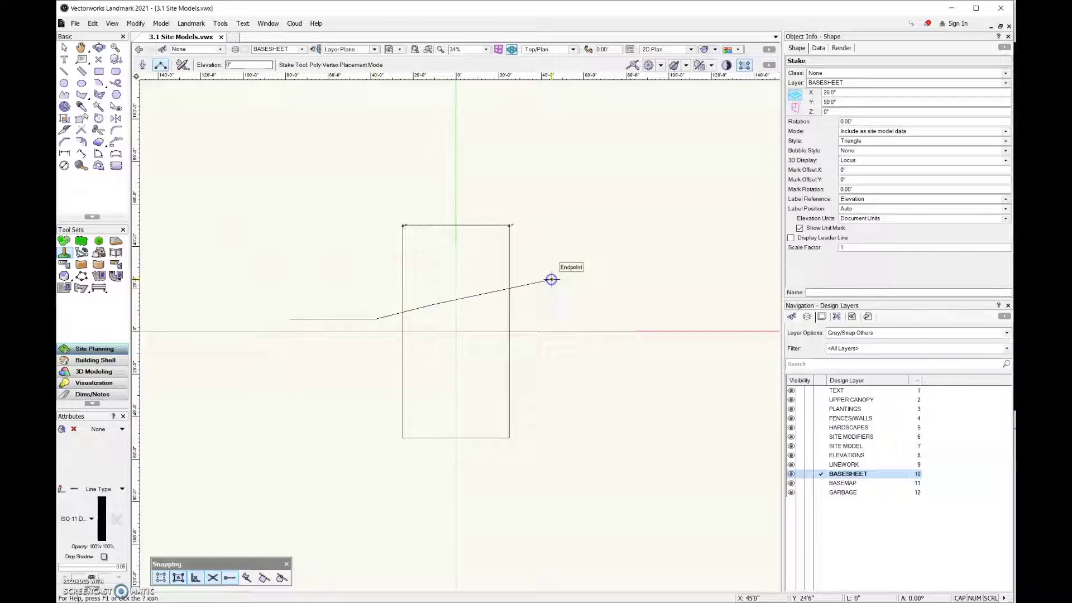
pyautogui.doubleClick(587, 280)
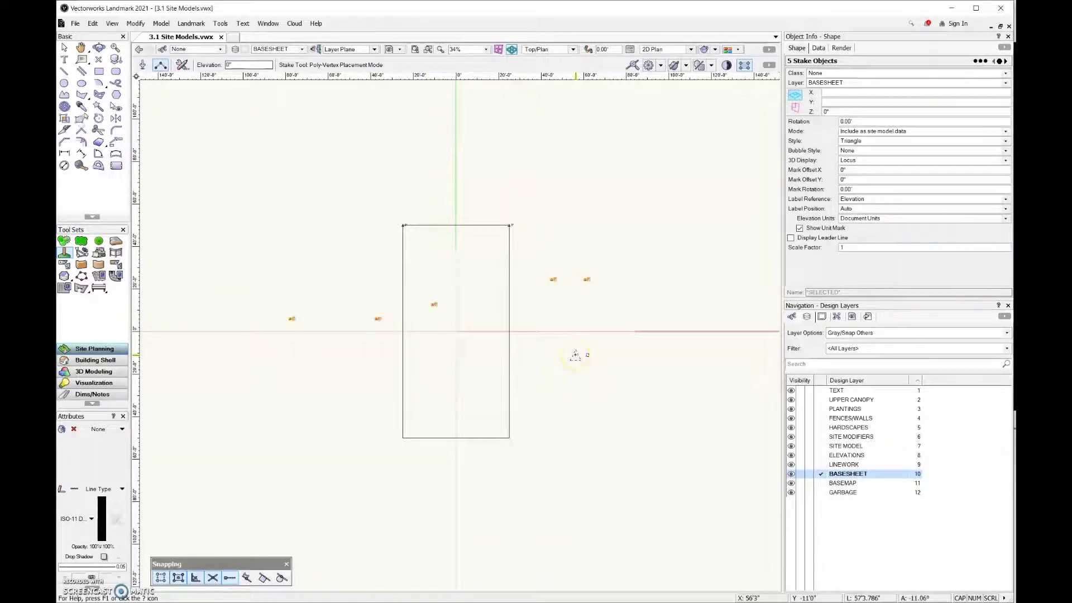
pyautogui.click(255, 413)
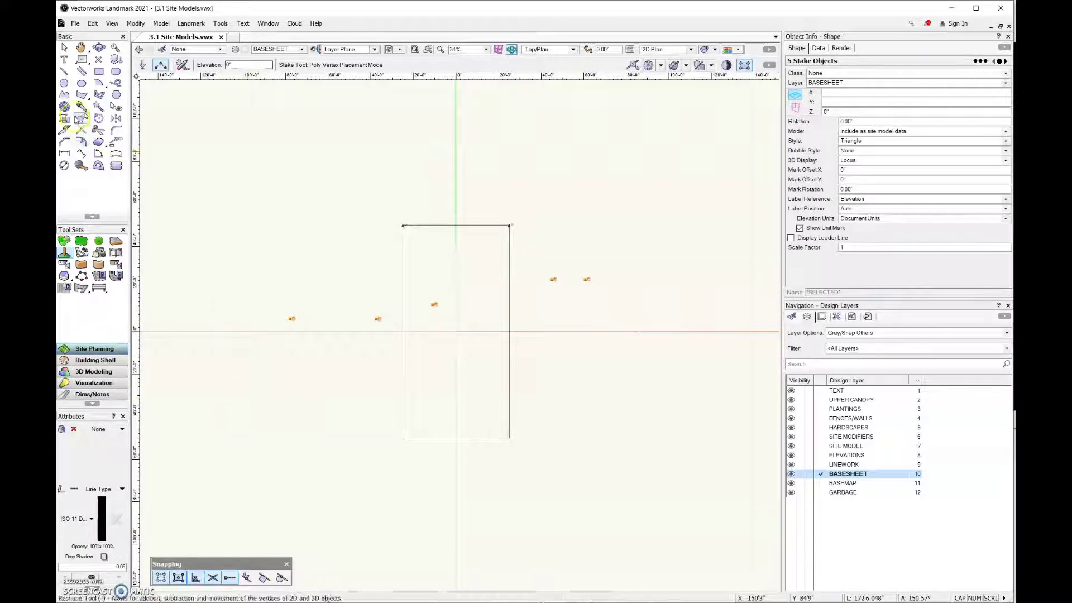
pyautogui.click(98, 105)
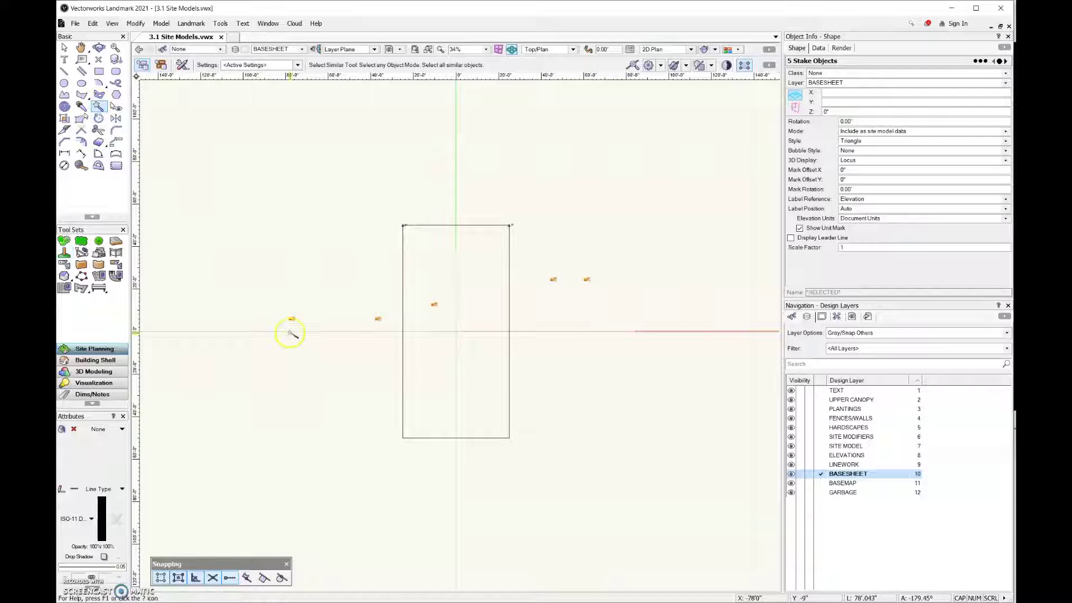
pyautogui.click(289, 387)
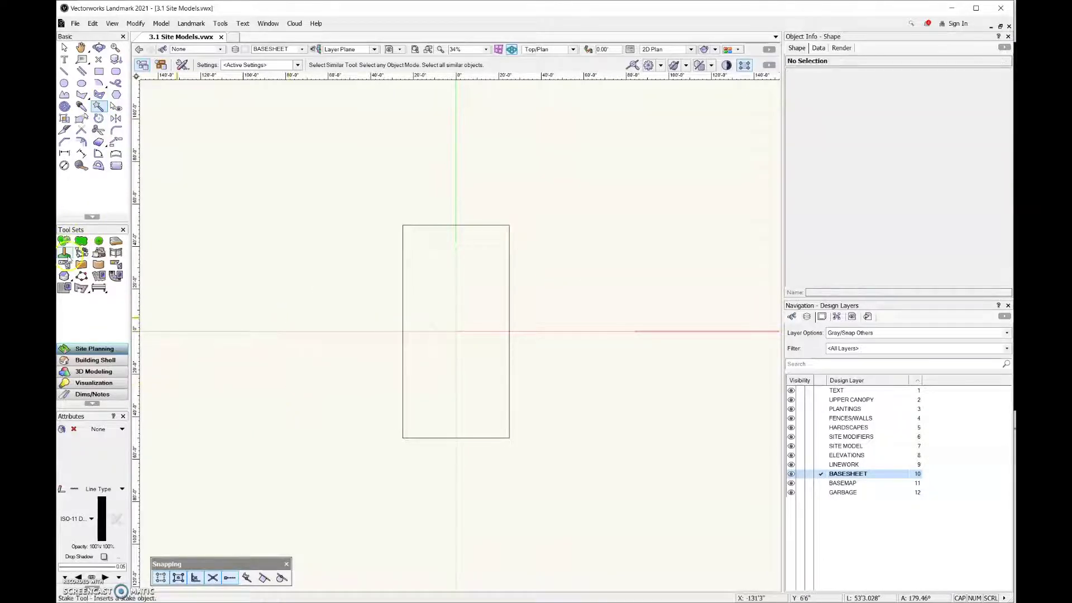
pyautogui.click(64, 252)
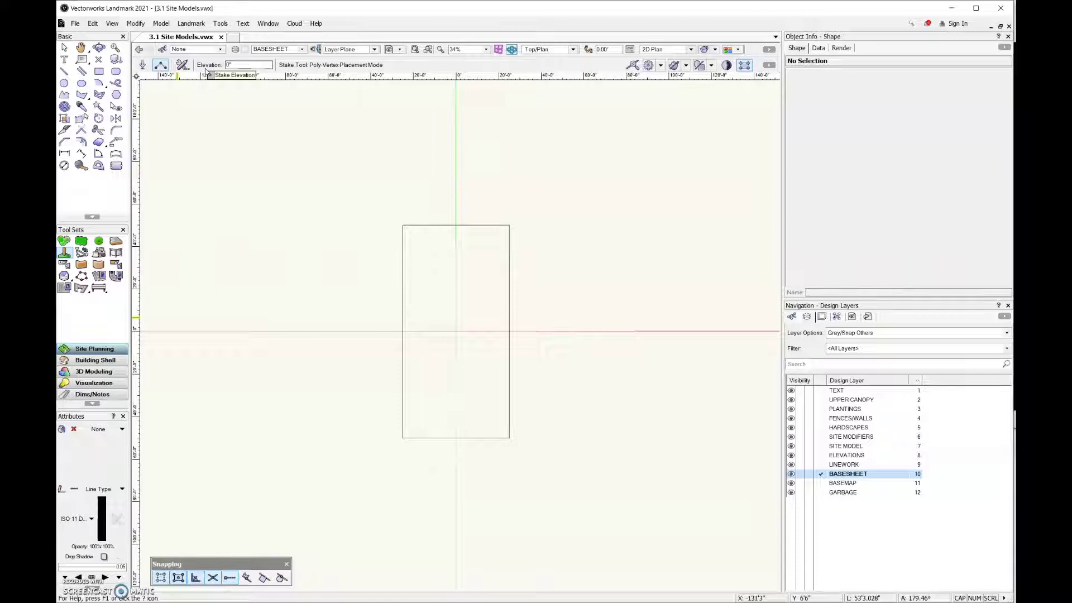
pyautogui.click(238, 65)
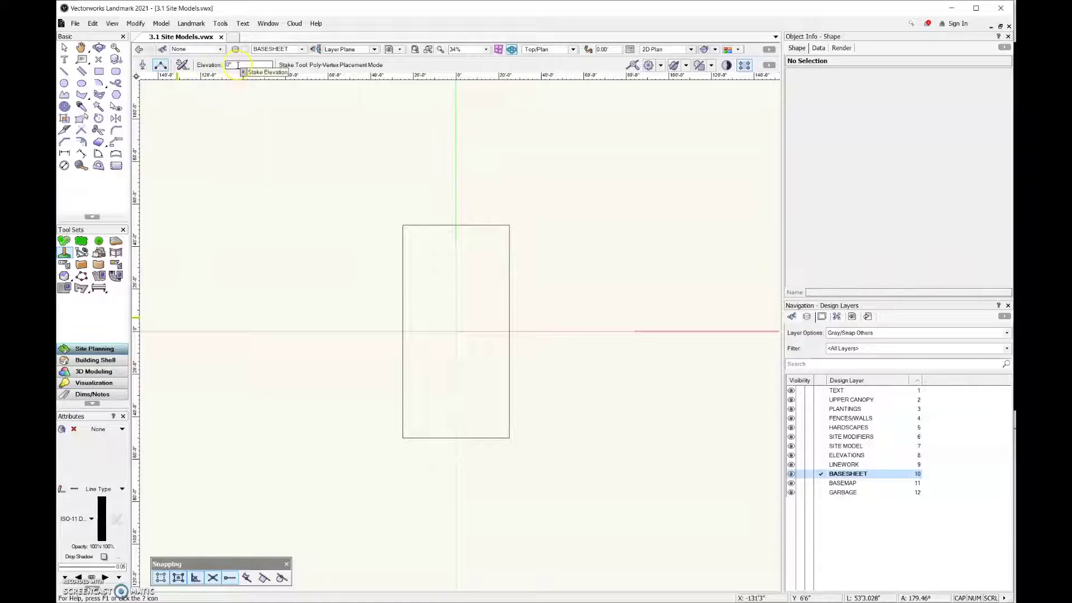
pyautogui.click(403, 225)
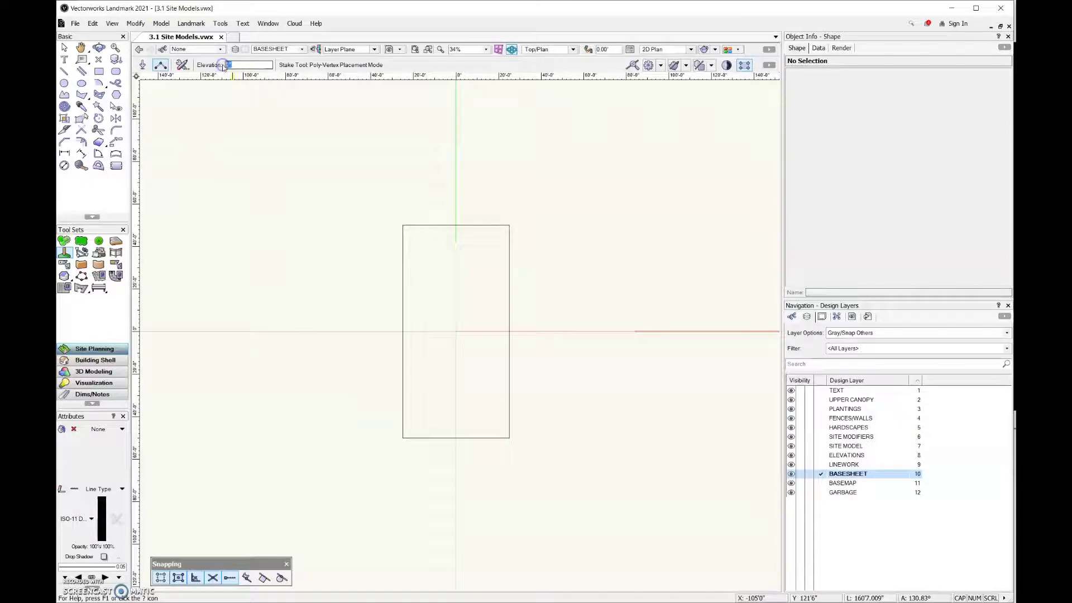
pyautogui.write('3')
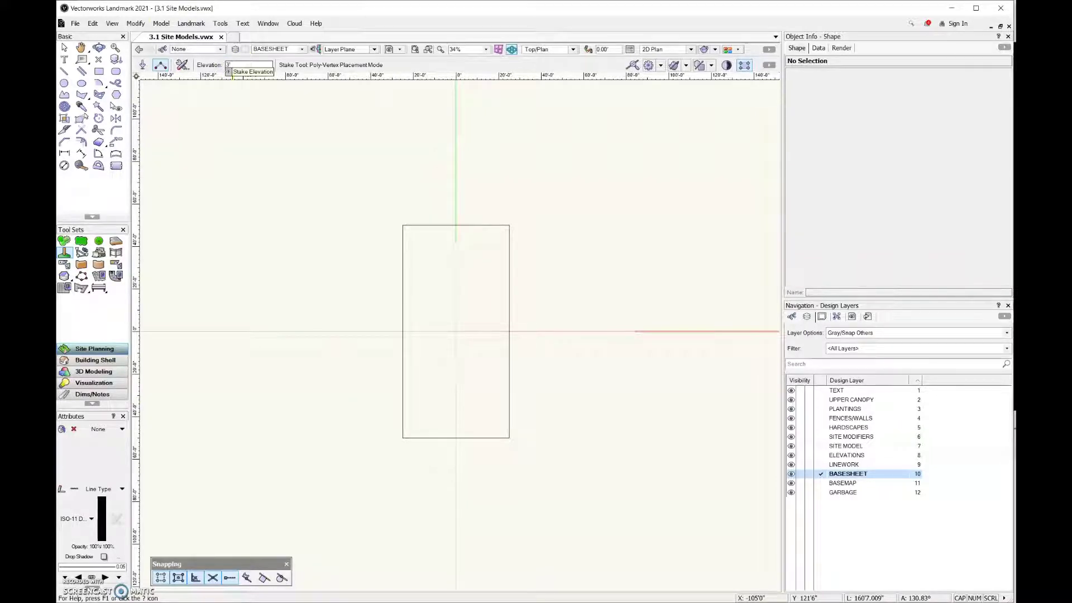
pyautogui.click(139, 65)
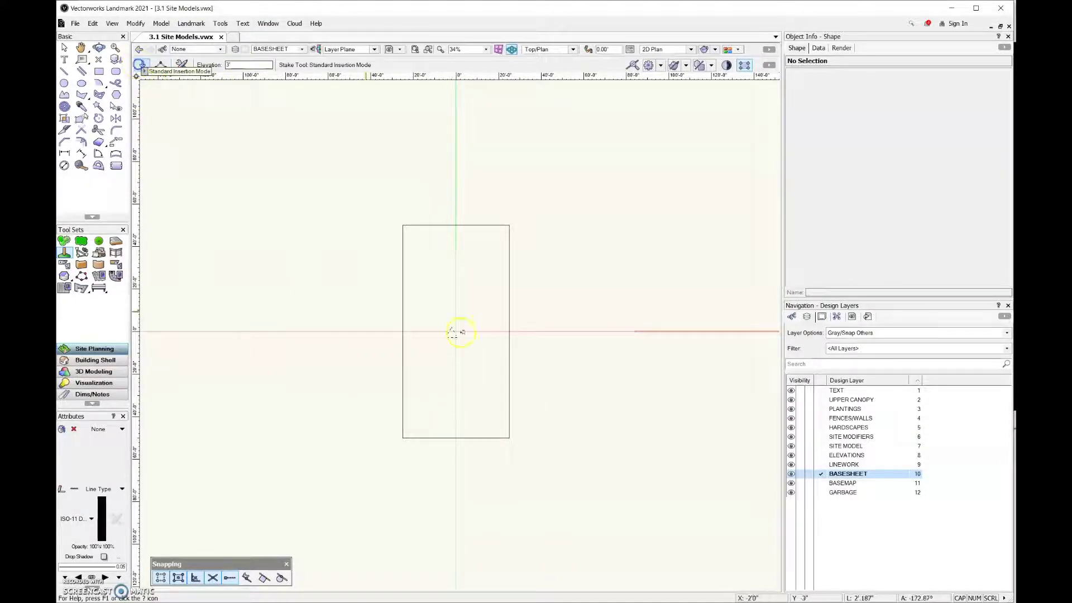
pyautogui.click(459, 364)
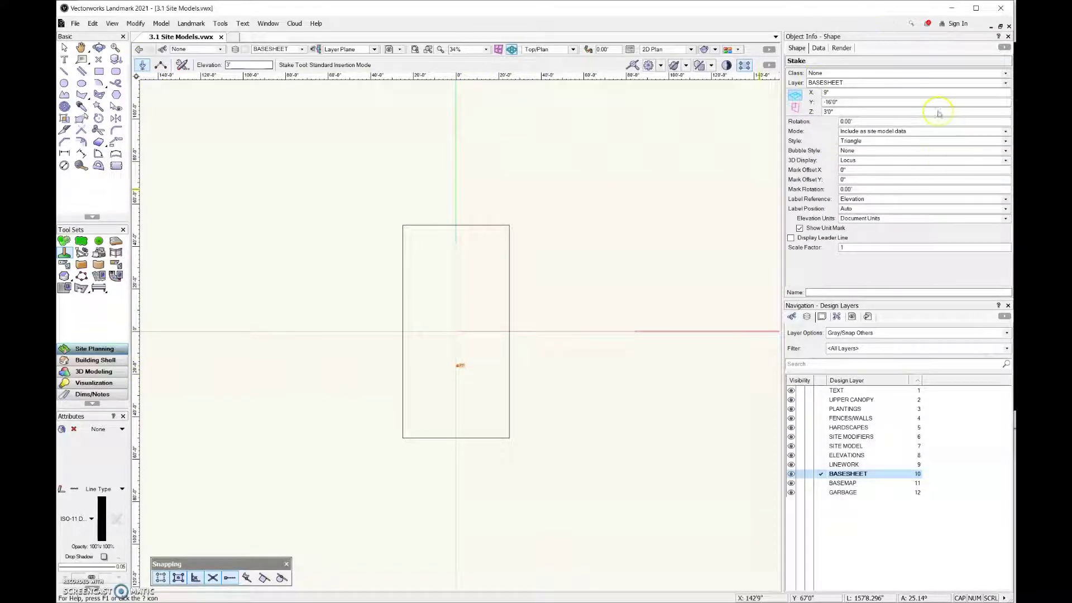
pyautogui.click(825, 113)
pyautogui.doubleClick(840, 112)
pyautogui.write('1.5')
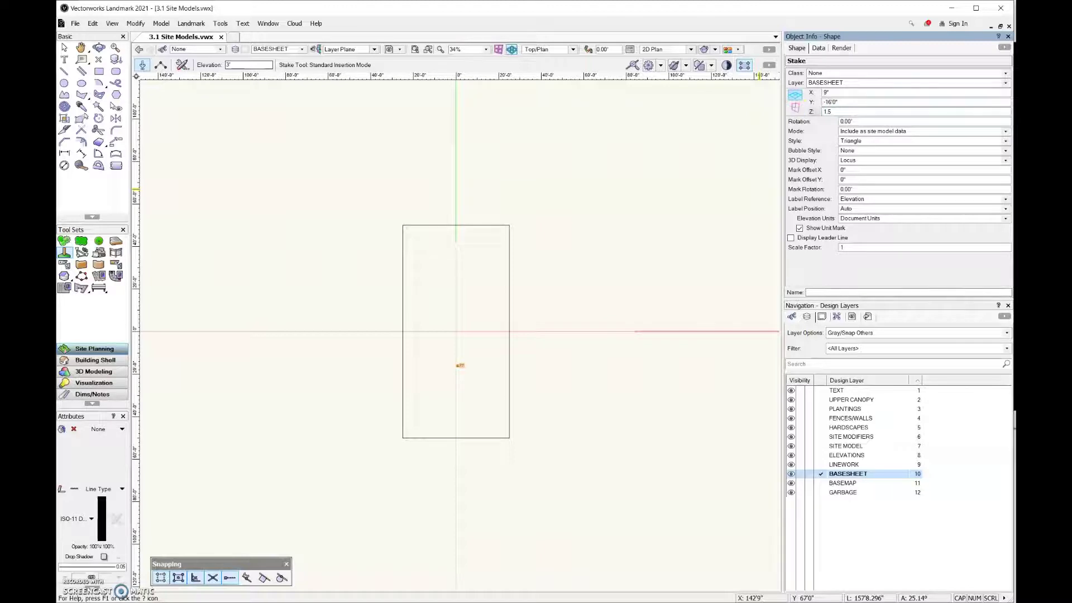
pyautogui.press('Return')
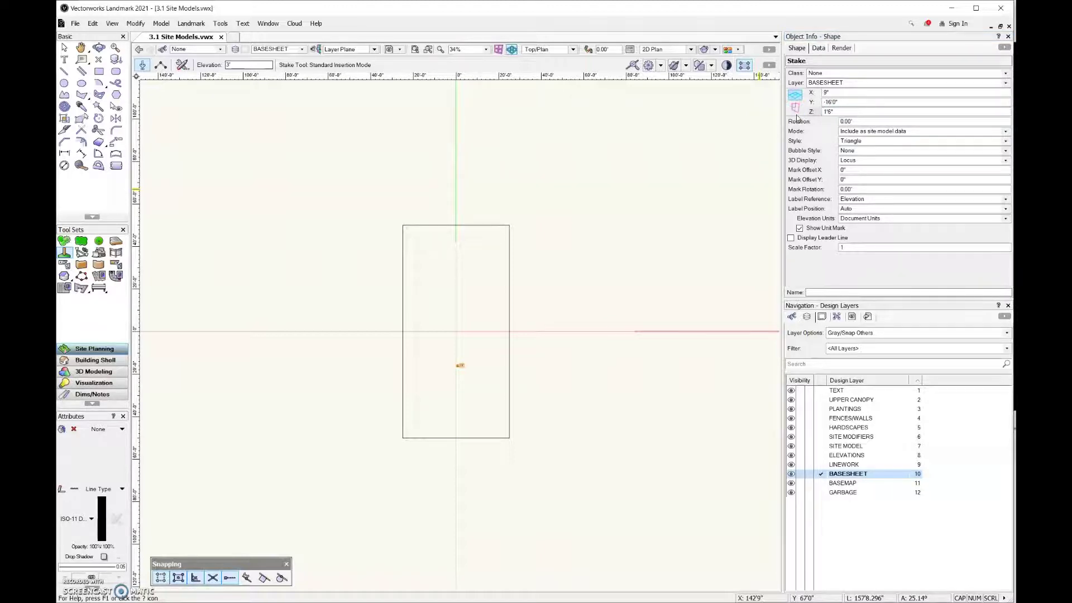
pyautogui.hotkey('ctrl', 'z')
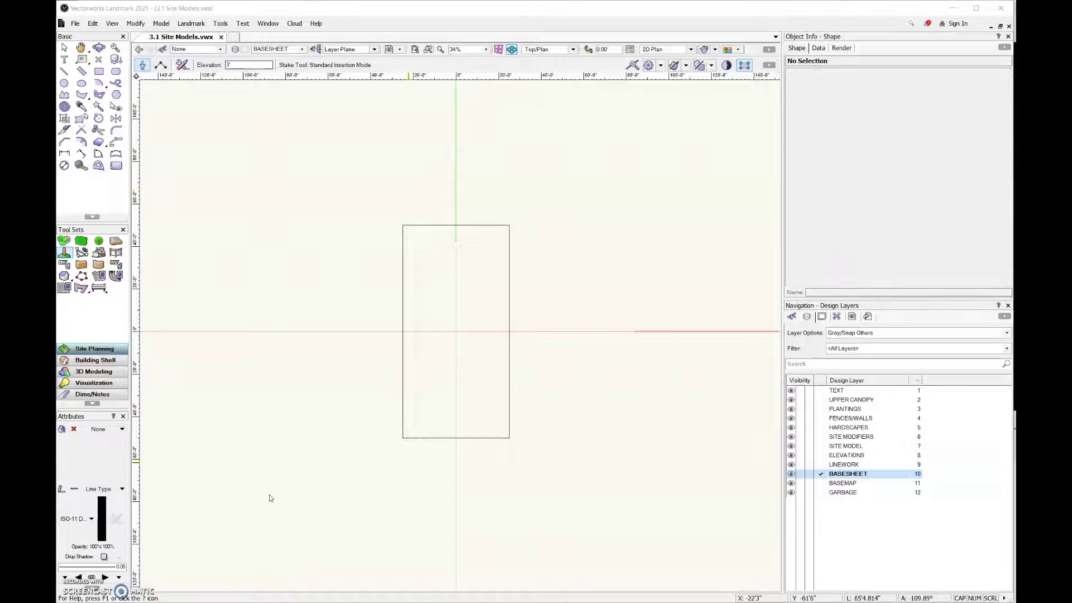
# - Place a 2D locus at the rectangle's bottom-left corner and move it 6' up to Y -44'
pyautogui.click(270, 487)
pyautogui.click(271, 487)
pyautogui.click(474, 405)
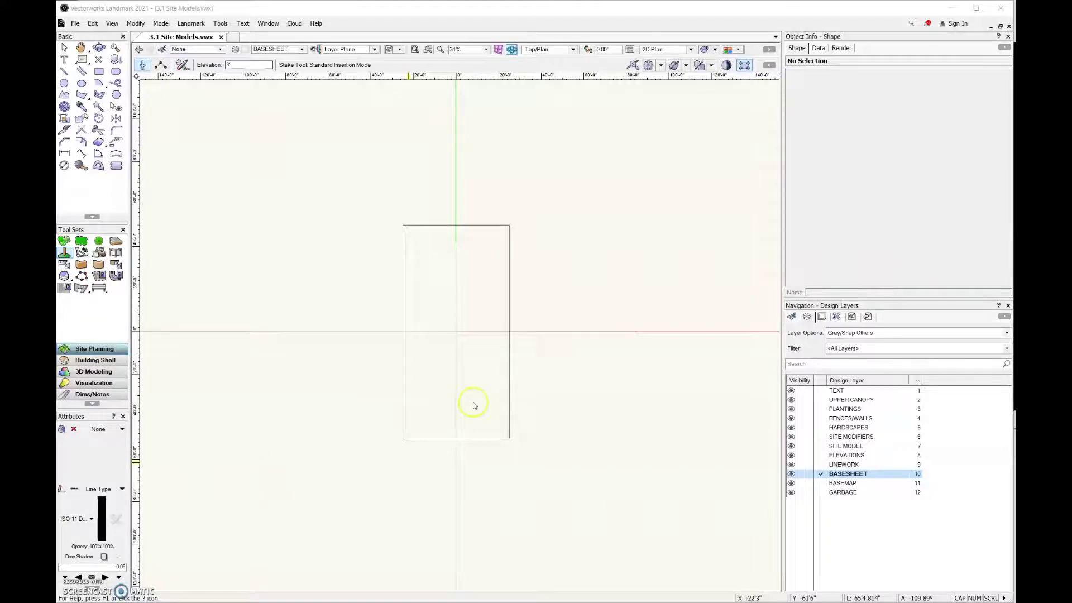
pyautogui.click(96, 58)
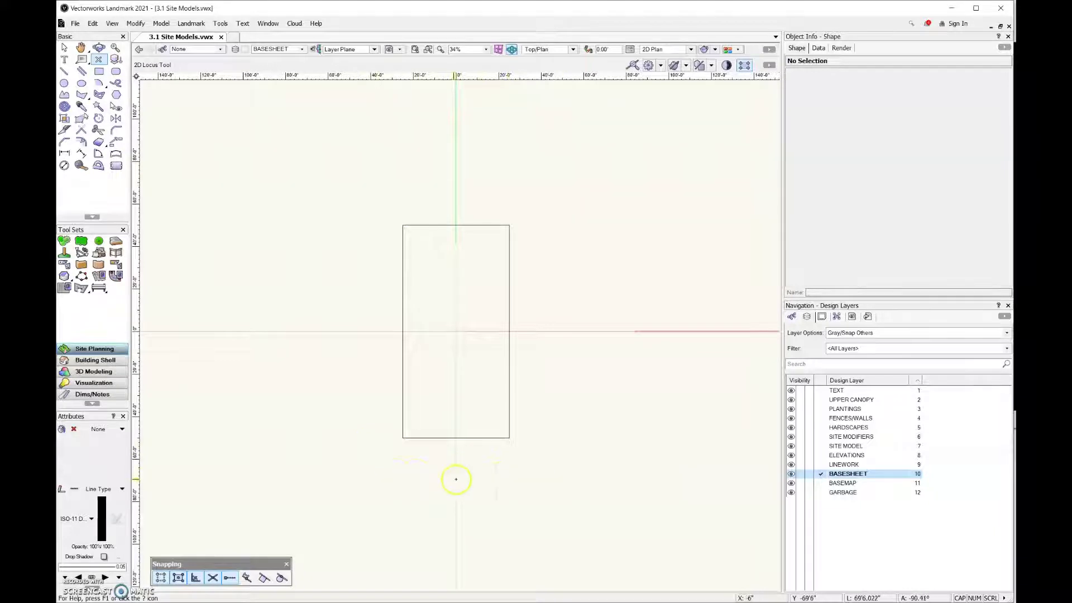
pyautogui.click(403, 437)
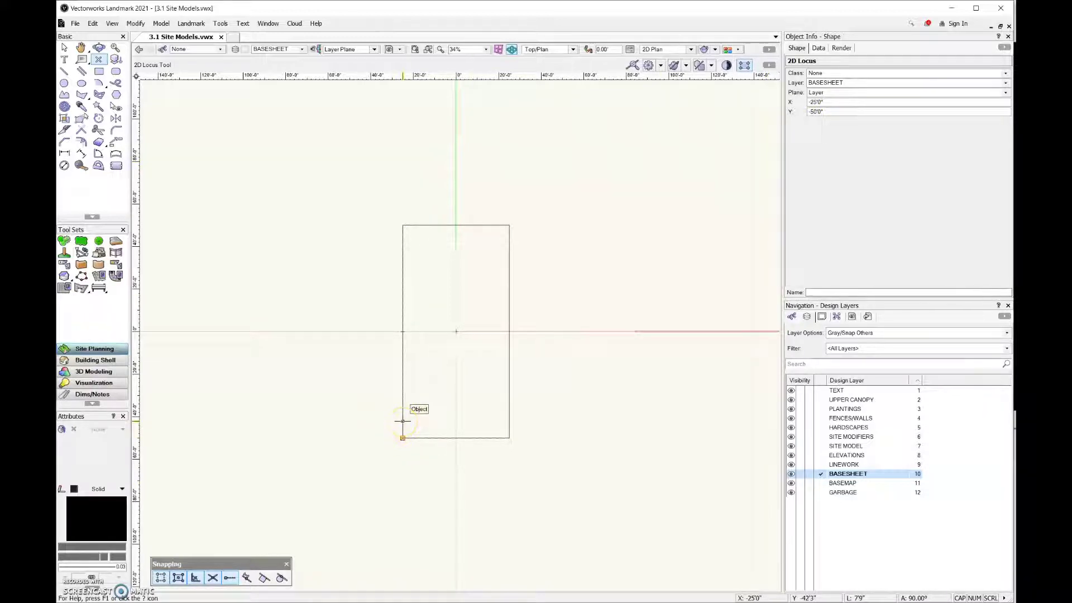
pyautogui.click(828, 113)
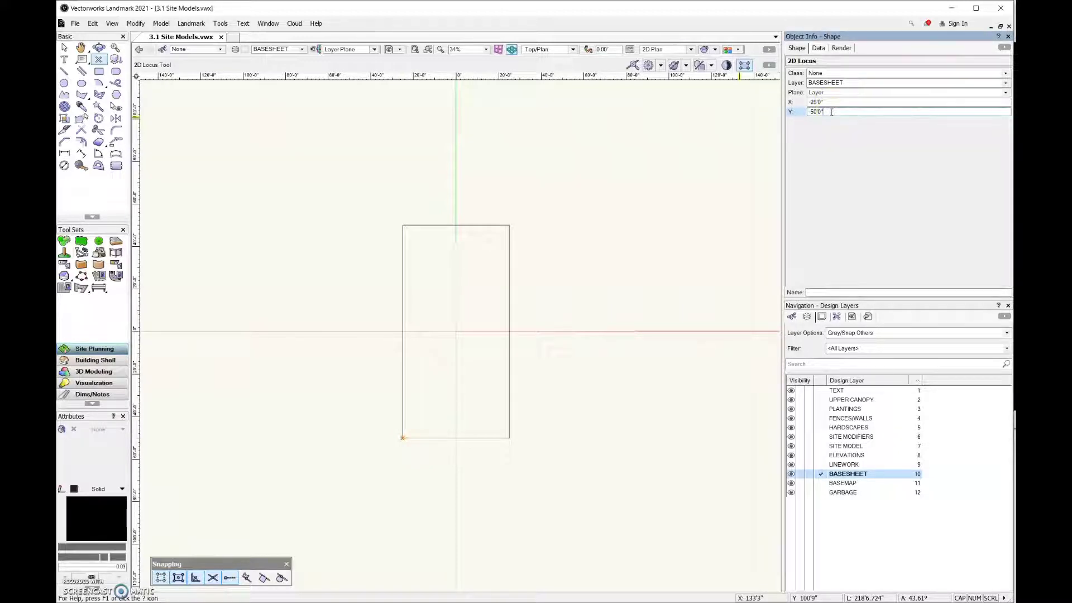
pyautogui.write('+6')
pyautogui.press('Return')
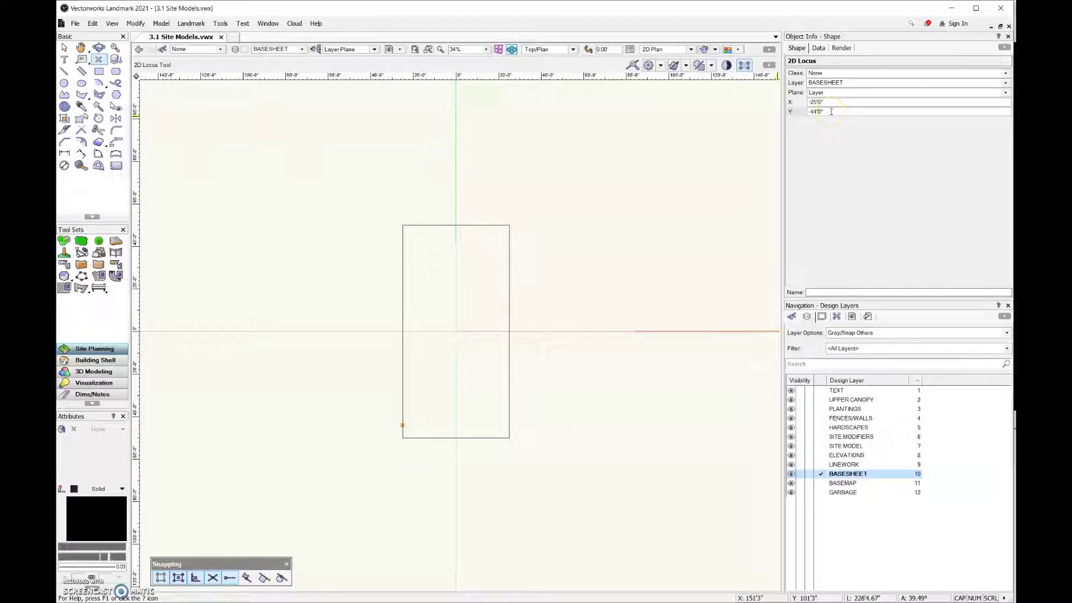
# - Raise the locus Y by 5' twice, to -39' and then -34'
pyautogui.click(831, 112)
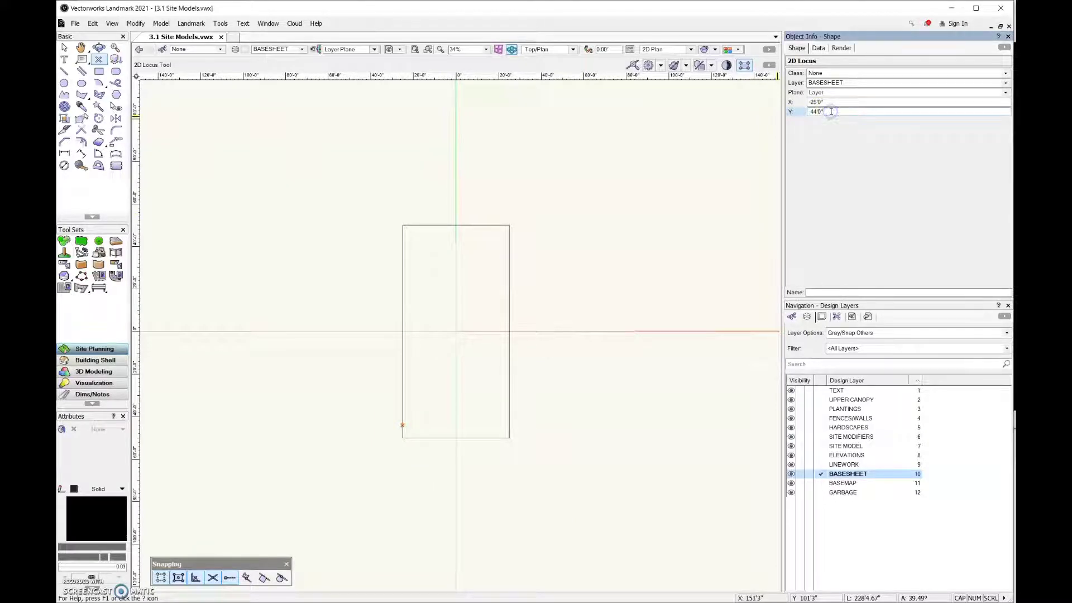
pyautogui.write('+5')
pyautogui.press('Return')
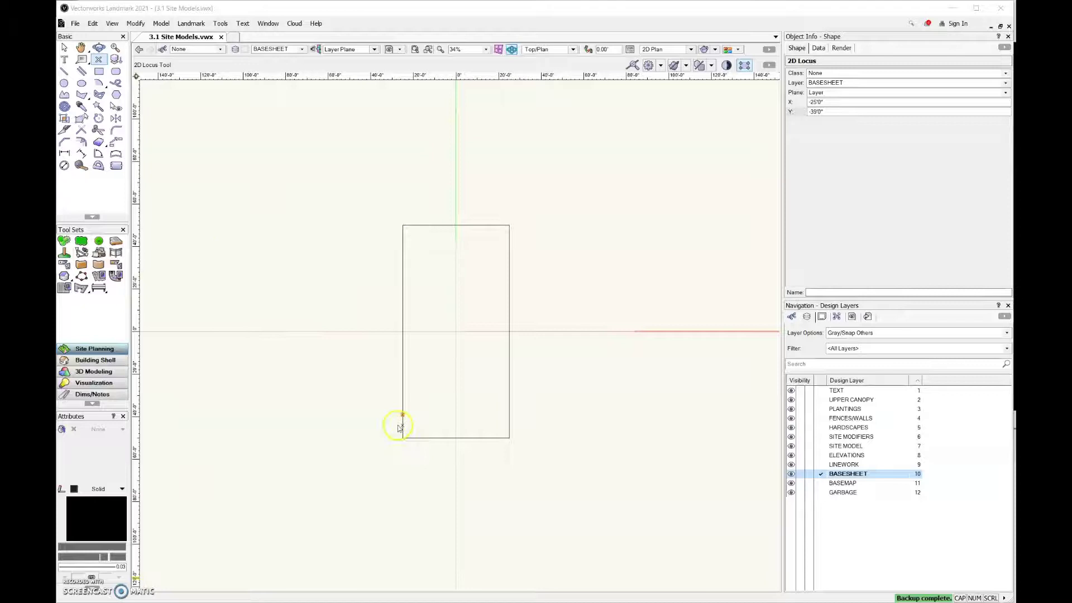
pyautogui.click(99, 59)
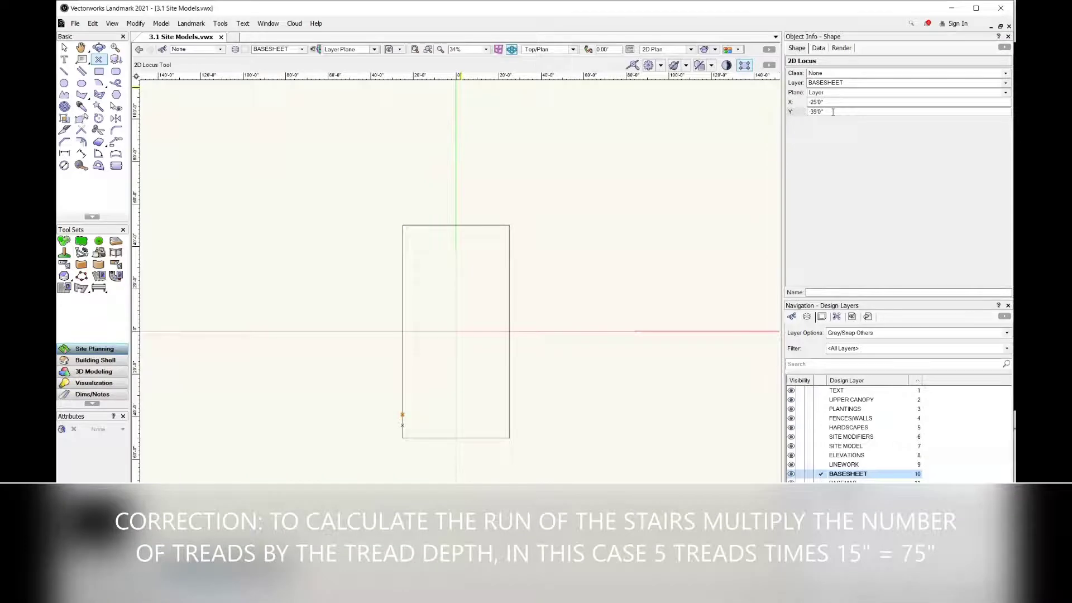
pyautogui.click(833, 112)
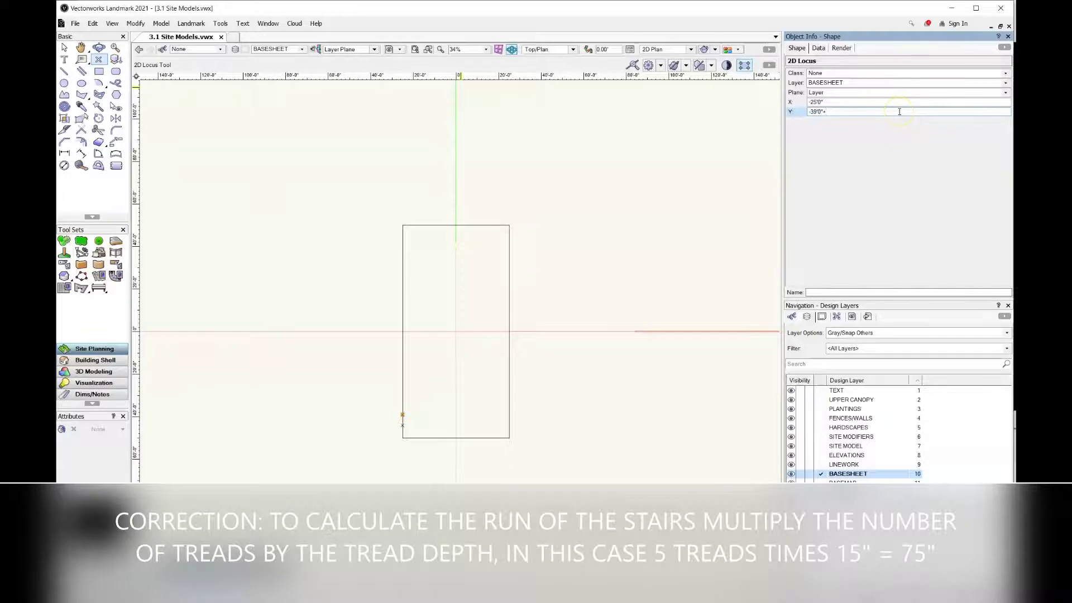
pyautogui.write('5')
pyautogui.press('Return')
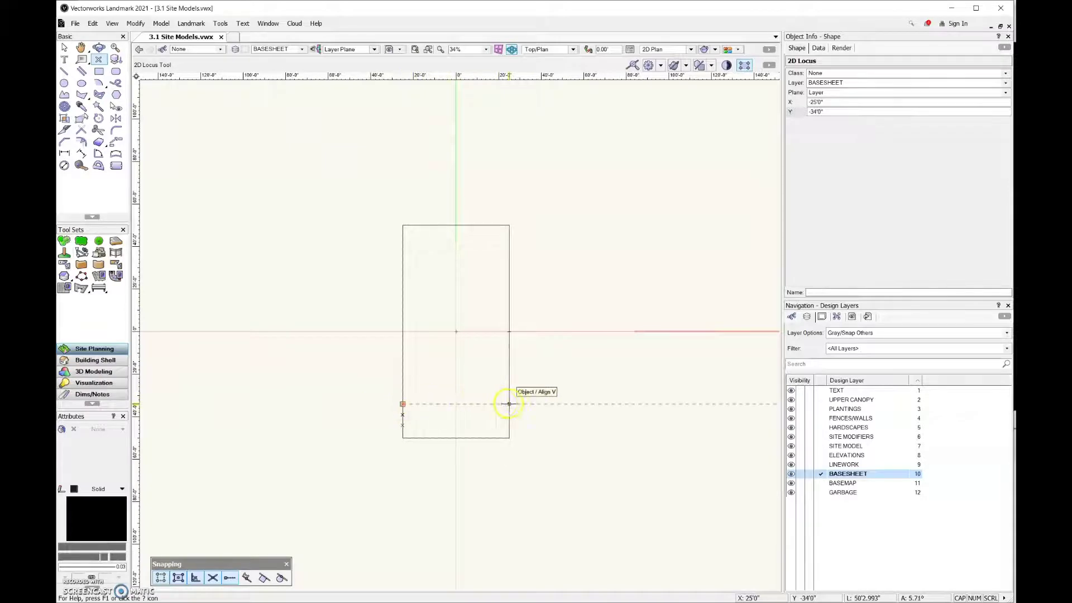
# - Select the loci along the left edge to check their positions
pyautogui.click(402, 404)
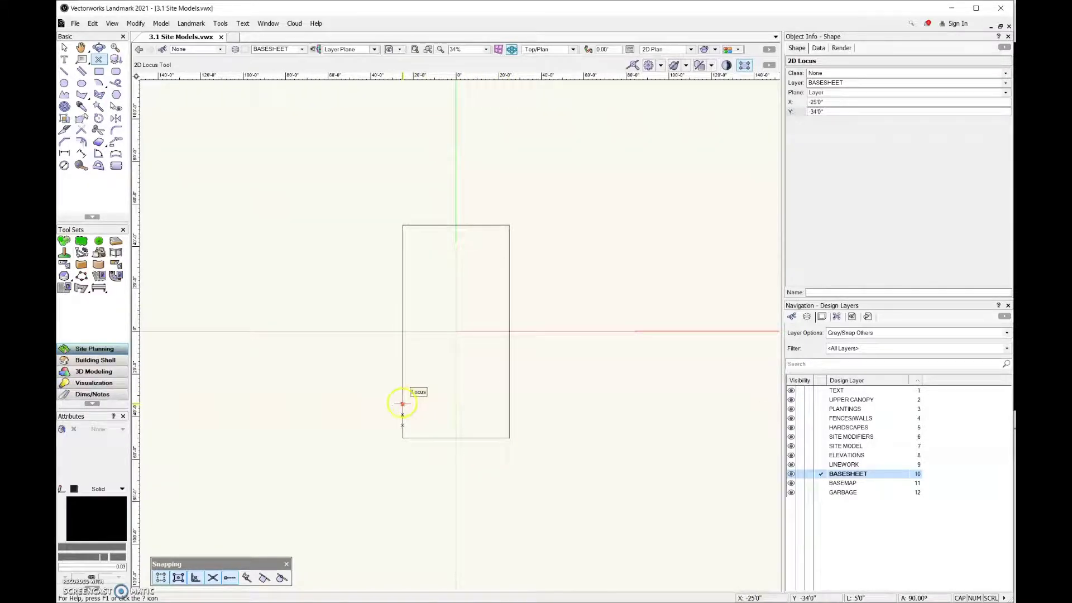
pyautogui.click(402, 425)
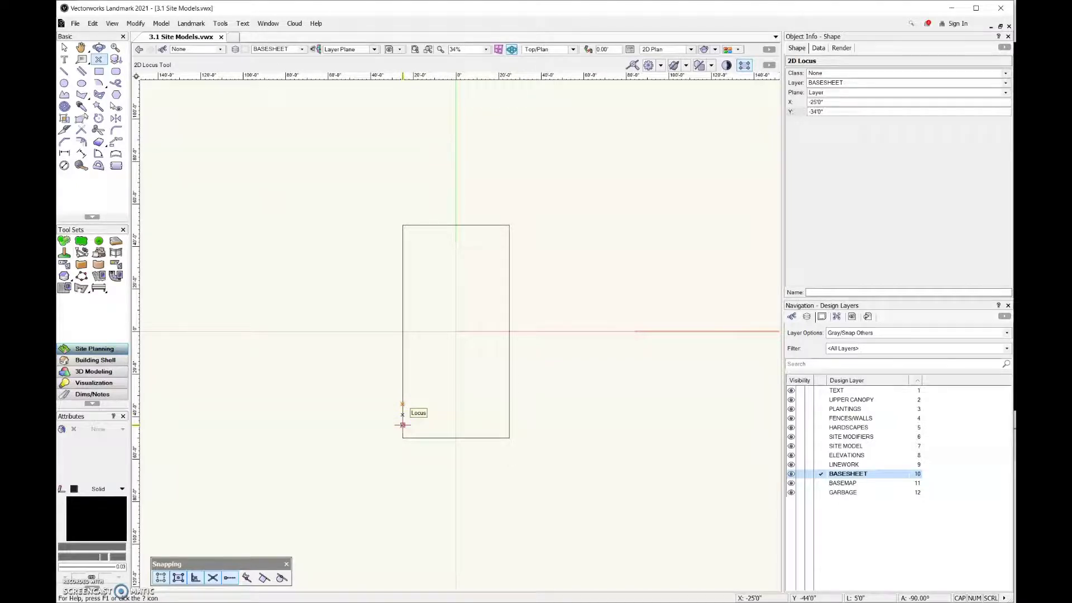
pyautogui.click(403, 415)
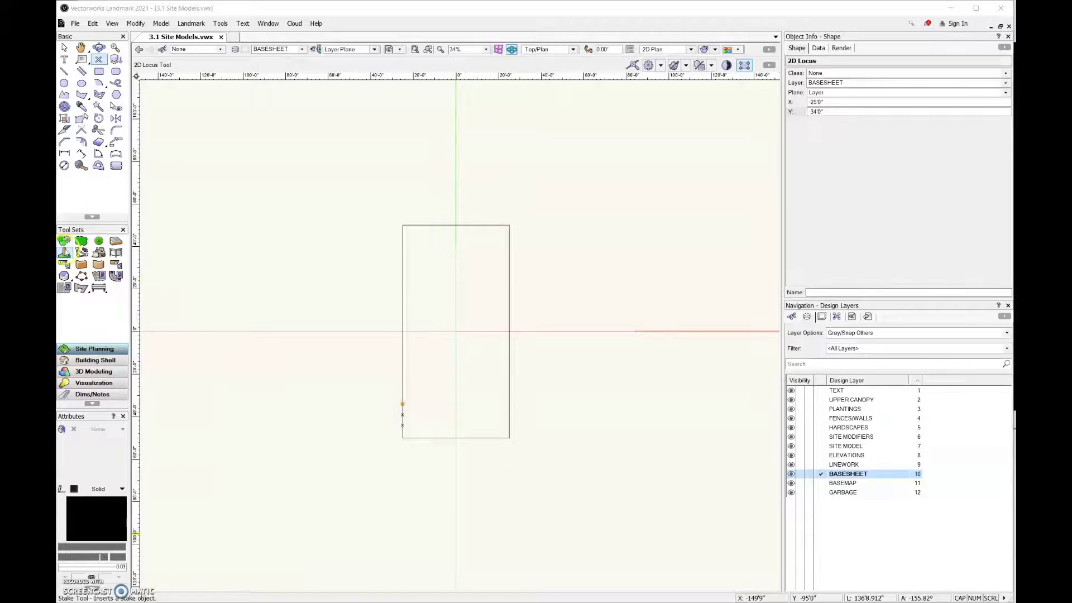
# - Activate the Stake tool and replace its elevation value with 1
pyautogui.click(65, 252)
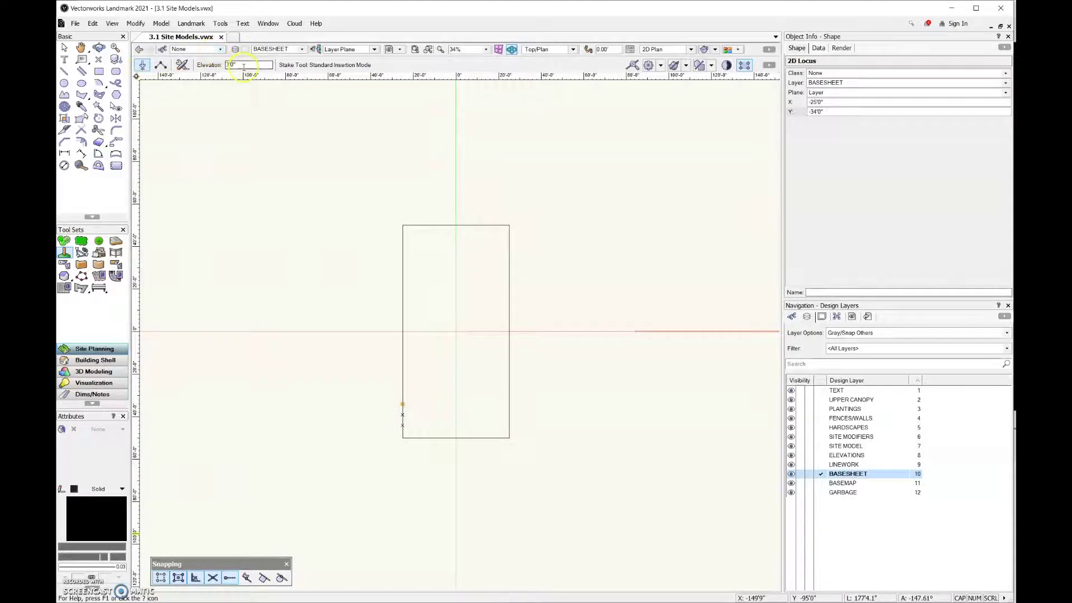
pyautogui.doubleClick(244, 66)
pyautogui.write('25')
pyautogui.press('BackSpace')
pyautogui.press('BackSpace')
pyautogui.click(403, 440)
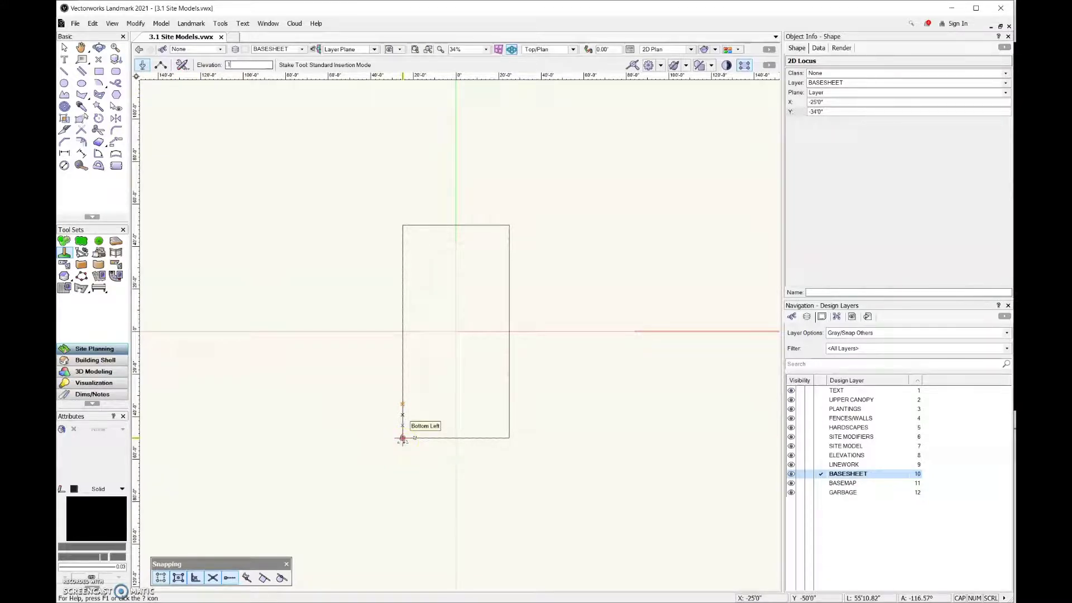
pyautogui.click(401, 503)
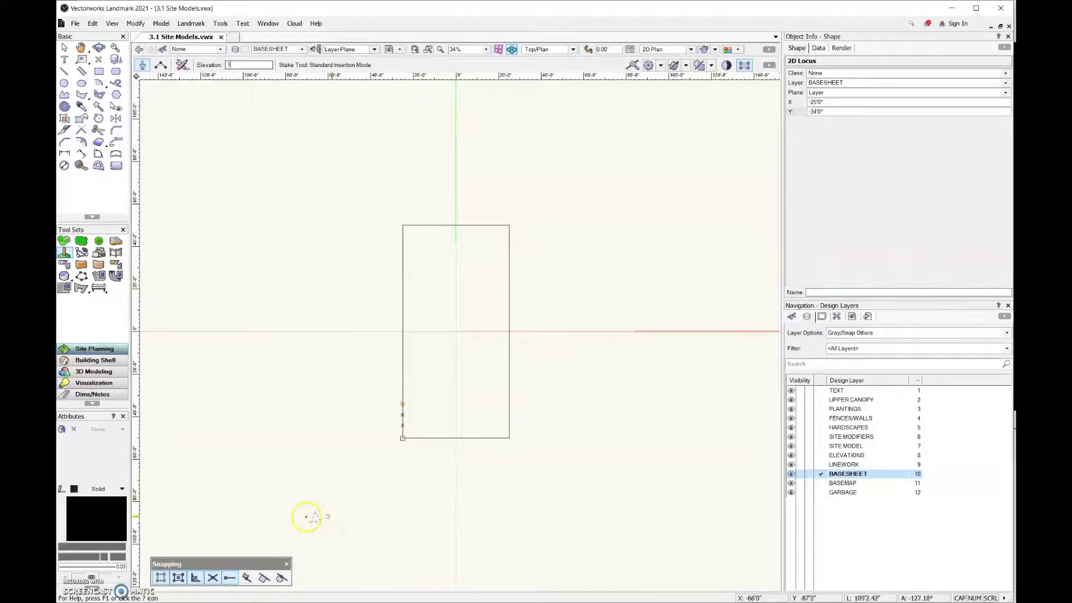
# - Place a 1" elevation stake below and left of the property
pyautogui.scroll(-2, 198, 442)
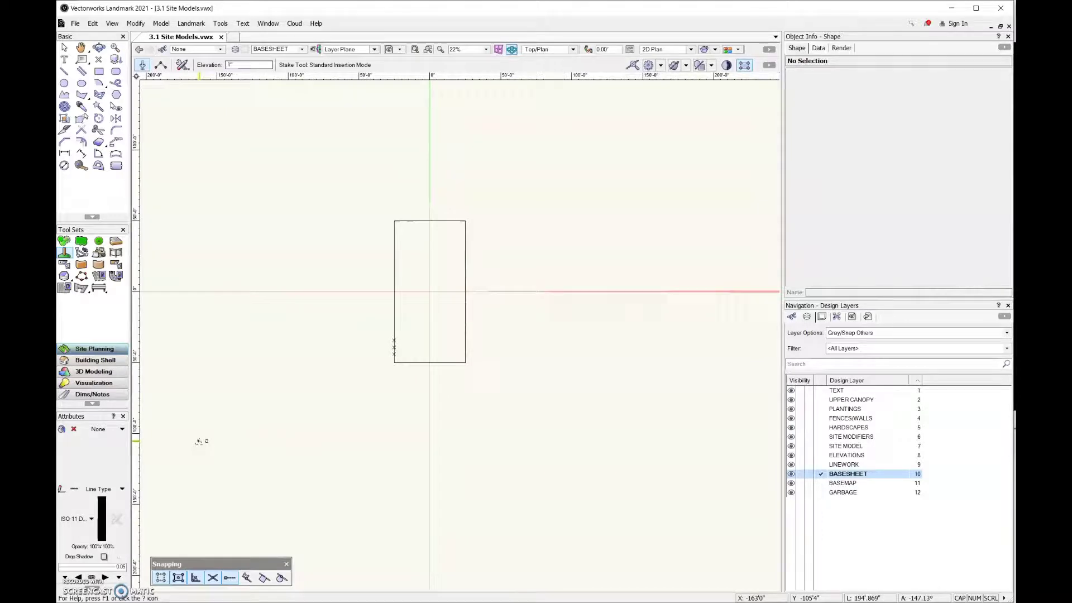
pyautogui.click(198, 441)
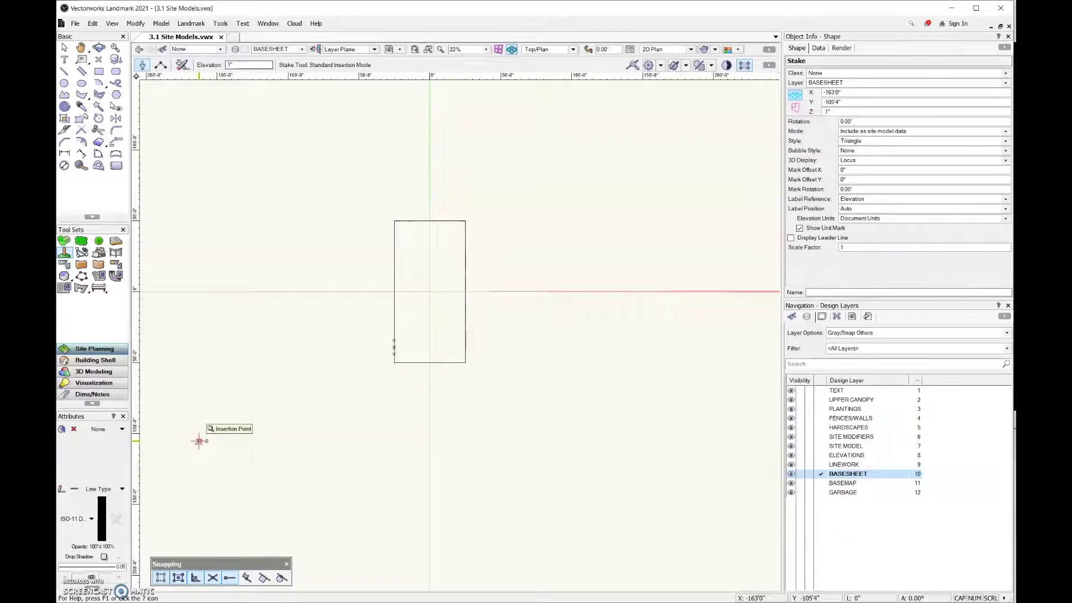
pyautogui.click(300, 434)
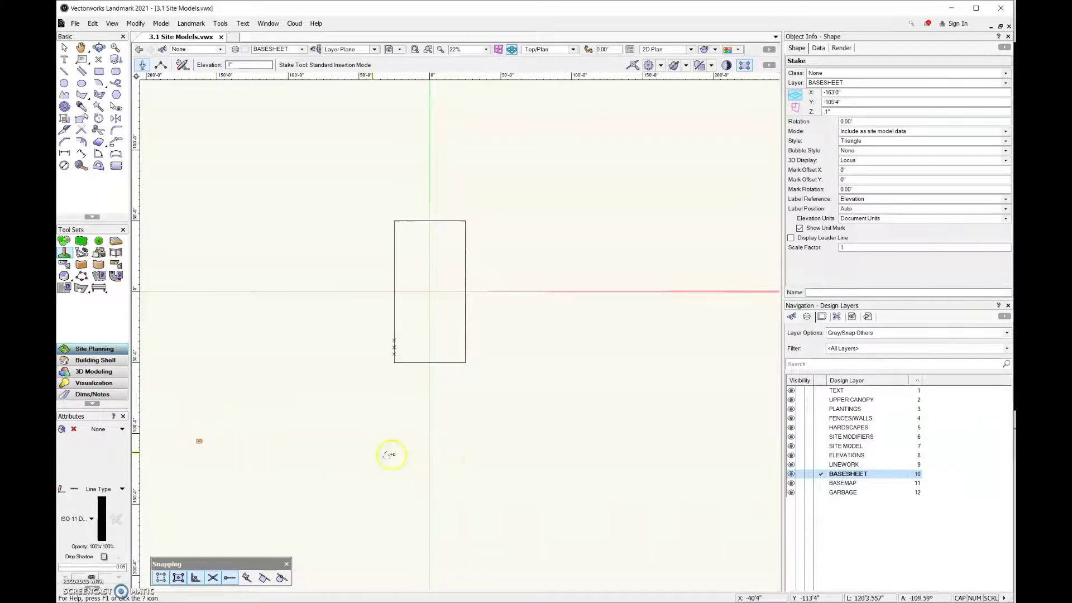
pyautogui.click(397, 452)
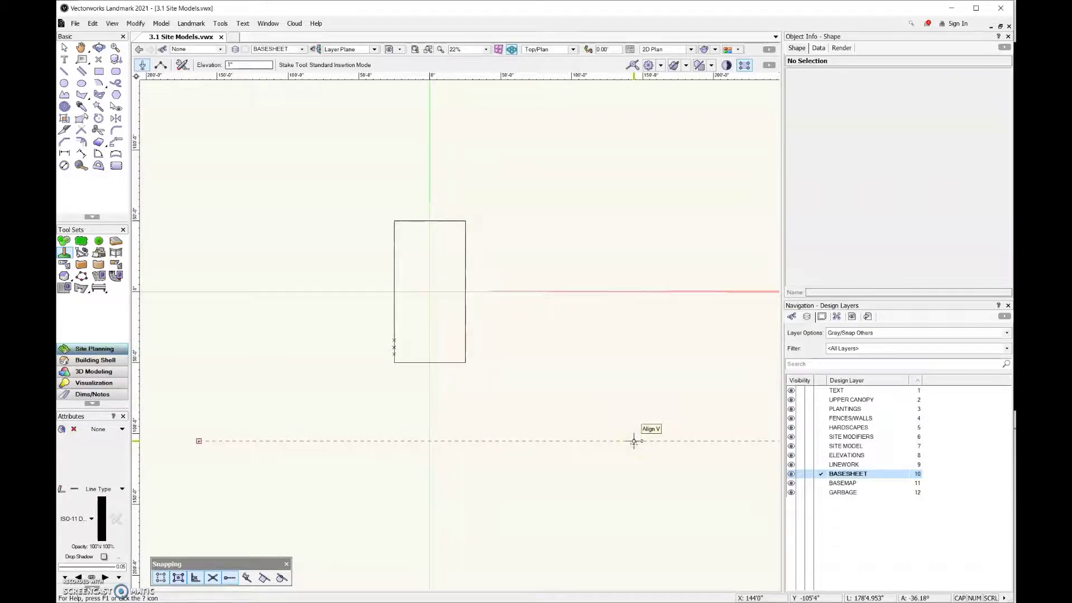
# - Add 1" stakes at the front-right corner and on both sides, aligned with the rectangle
pyautogui.click(633, 441)
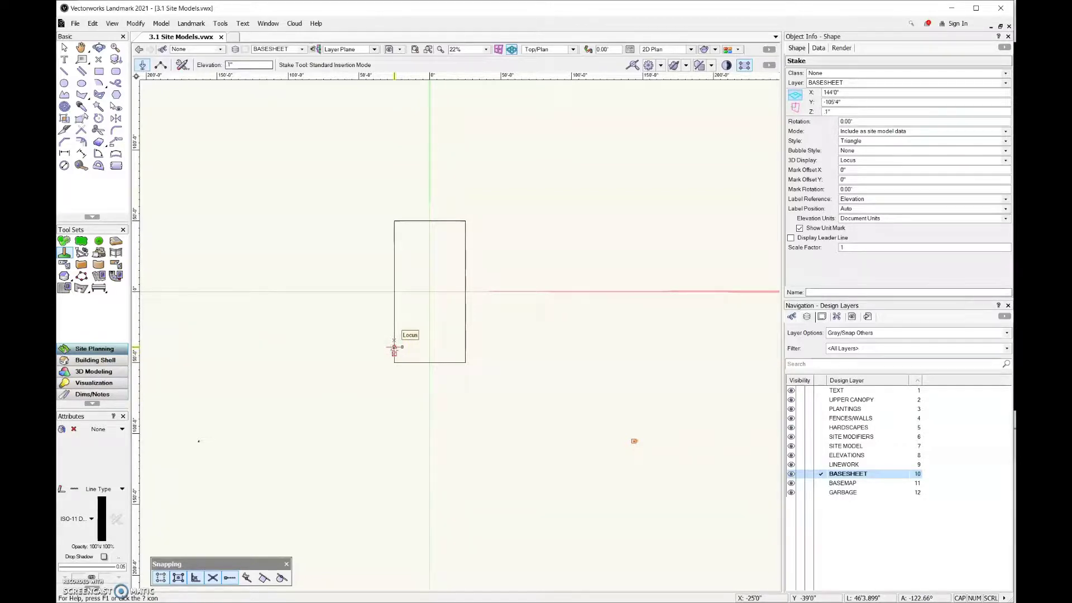
pyautogui.click(395, 347)
pyautogui.click(198, 441)
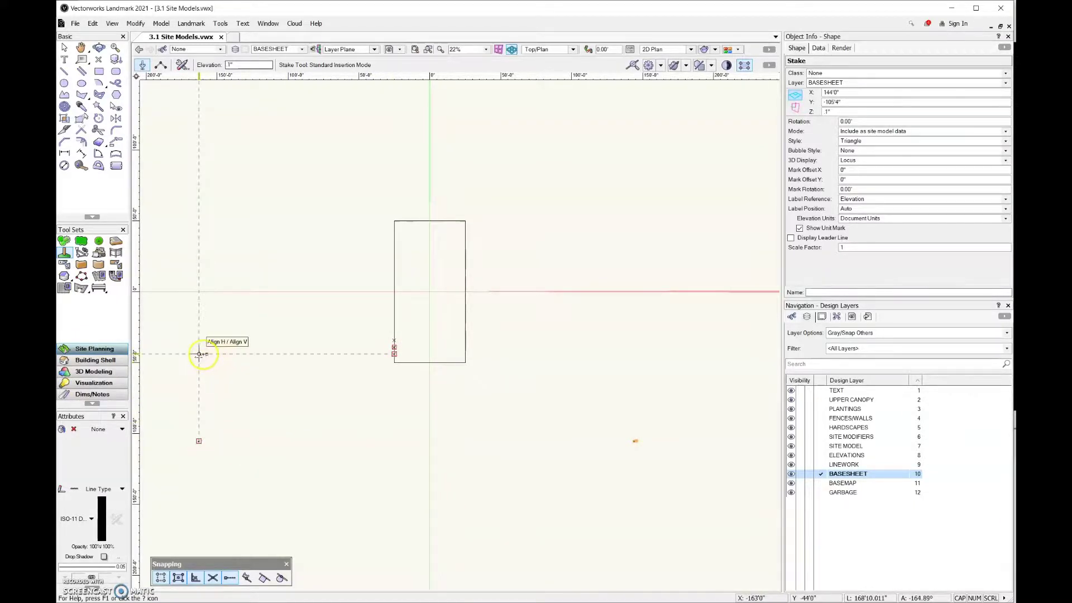
pyautogui.click(200, 344)
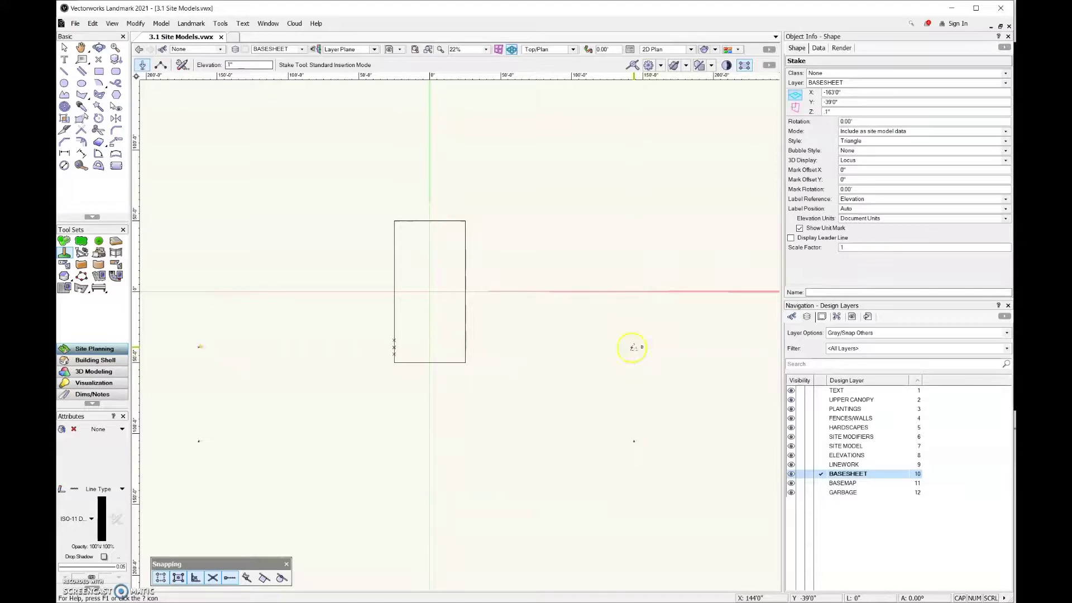
pyautogui.click(634, 346)
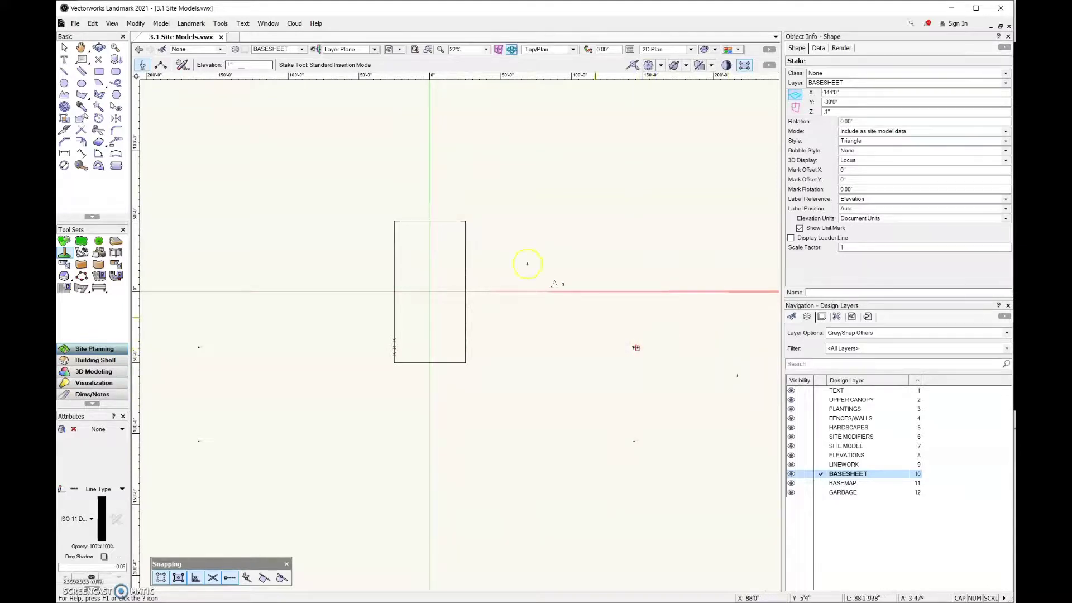
# - Set the stake elevation to 3' and place stakes on the left and right sides
pyautogui.click(241, 65)
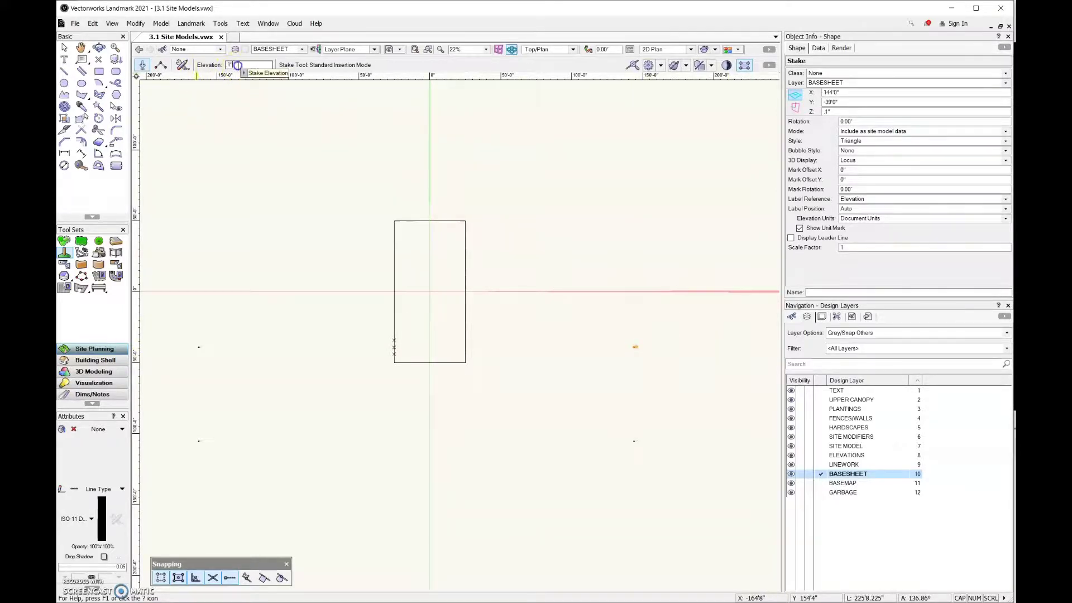
pyautogui.write('31')
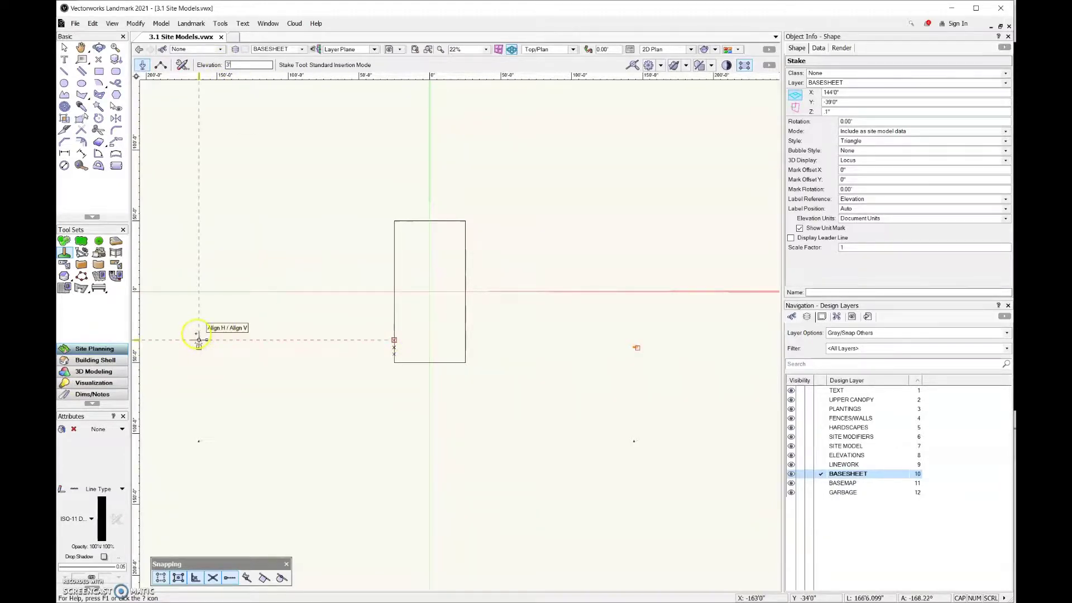
pyautogui.click(198, 340)
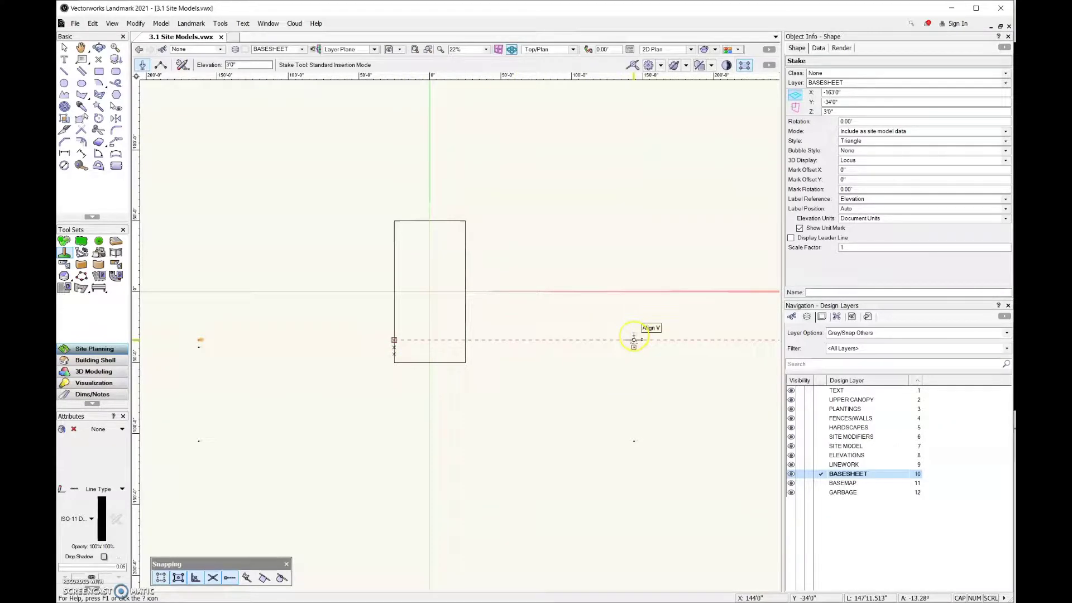
pyautogui.scroll(3, 634, 340)
pyautogui.click(634, 340)
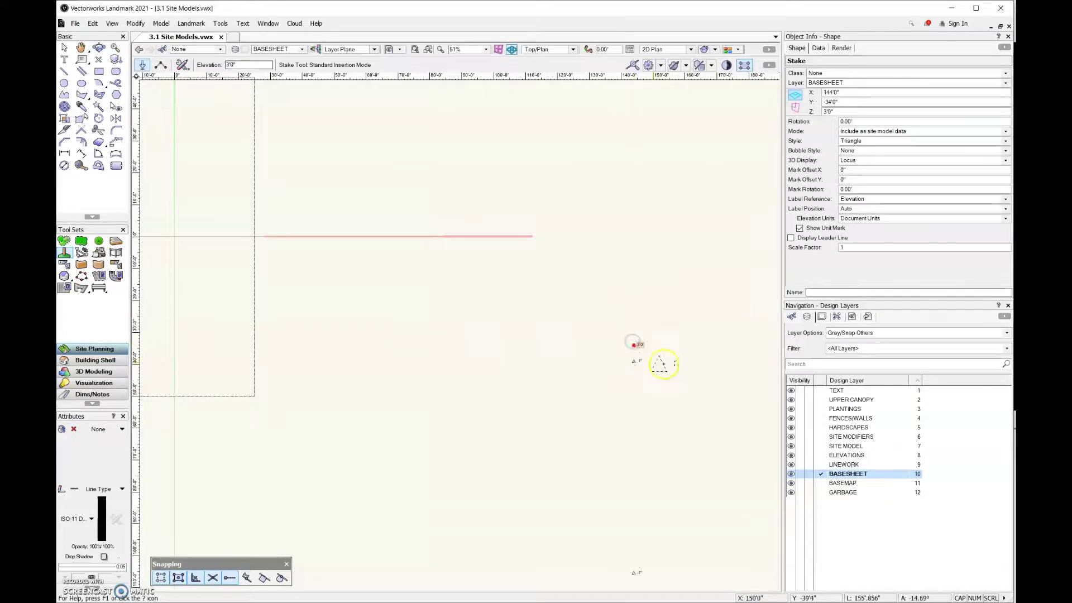
# - Place two aligned 3' stakes at the back right and back left, at Y 114'6"
pyautogui.scroll(-3, 677, 350)
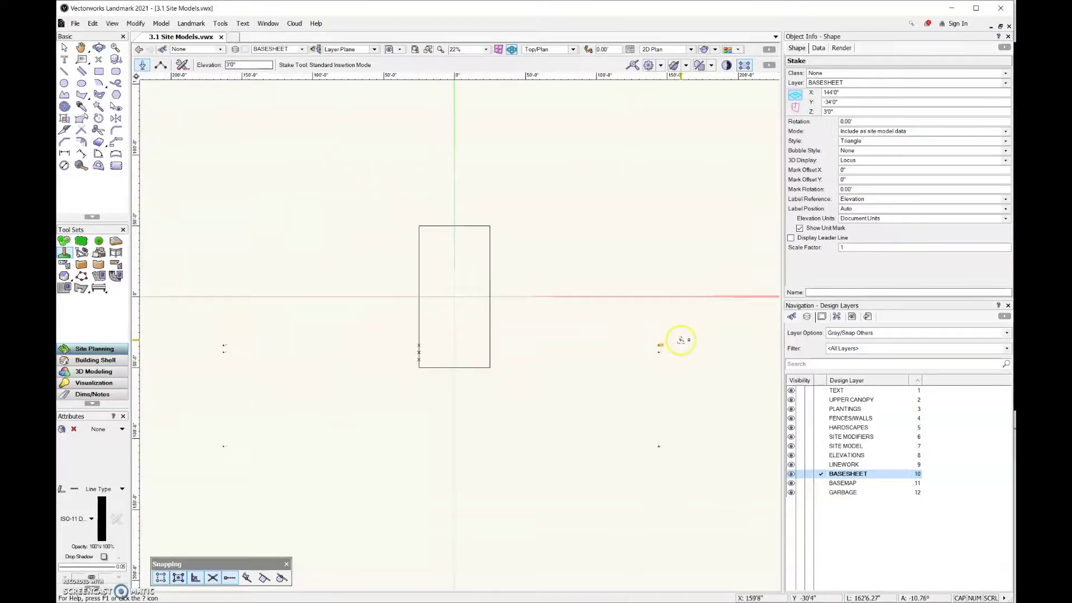
pyautogui.hotkey('ctrl', 'z')
pyautogui.scroll(-3, 633, 344)
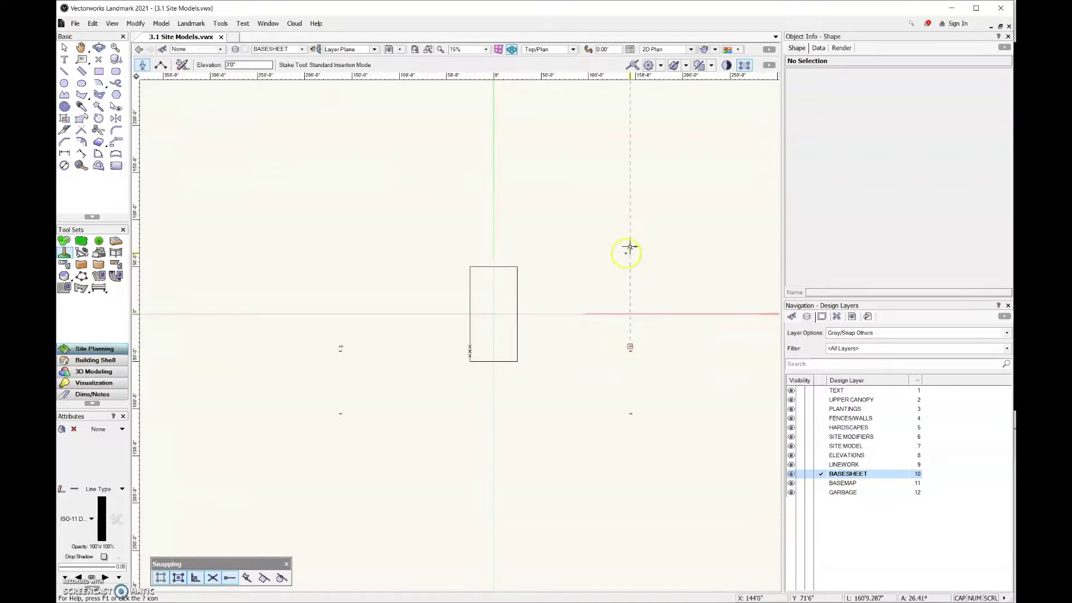
pyautogui.click(630, 206)
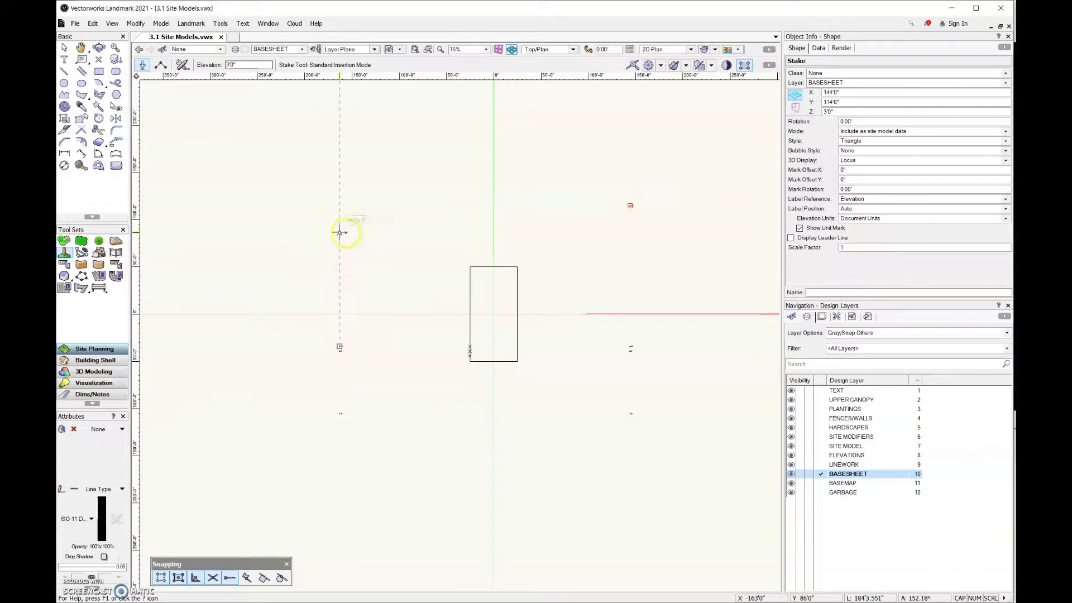
pyautogui.click(339, 205)
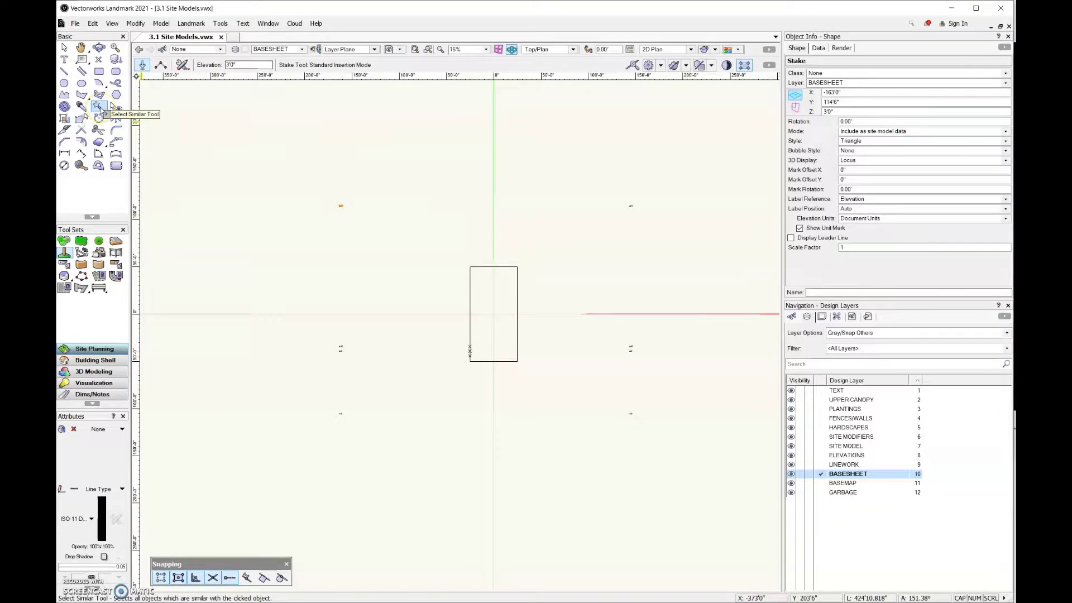
# - Select all eight stakes with Select Similar and orbit into a level 3D perspective
pyautogui.click(99, 107)
pyautogui.click(341, 207)
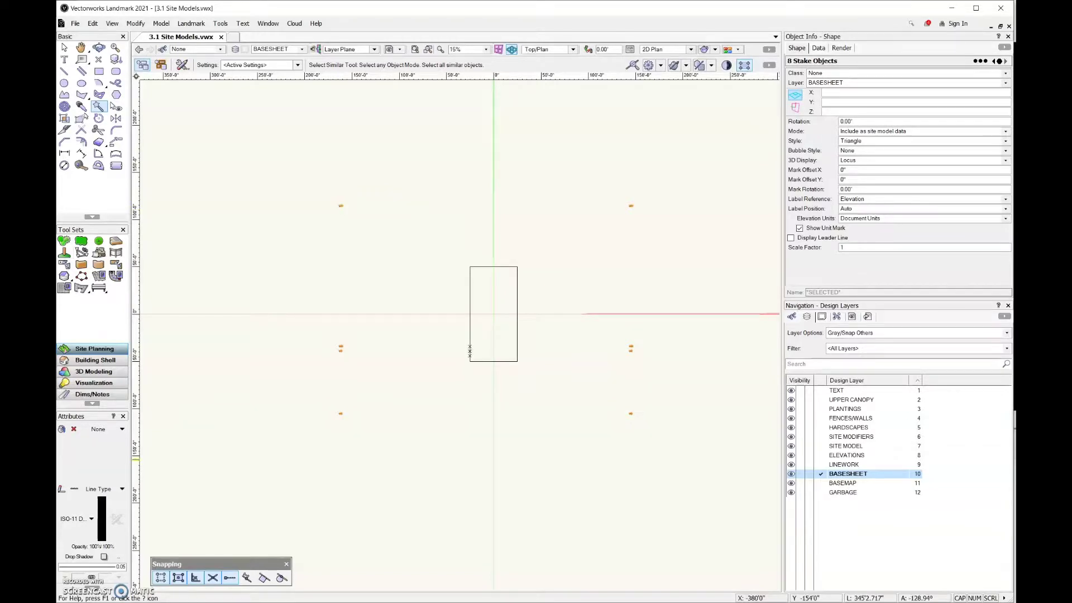
pyautogui.click(99, 47)
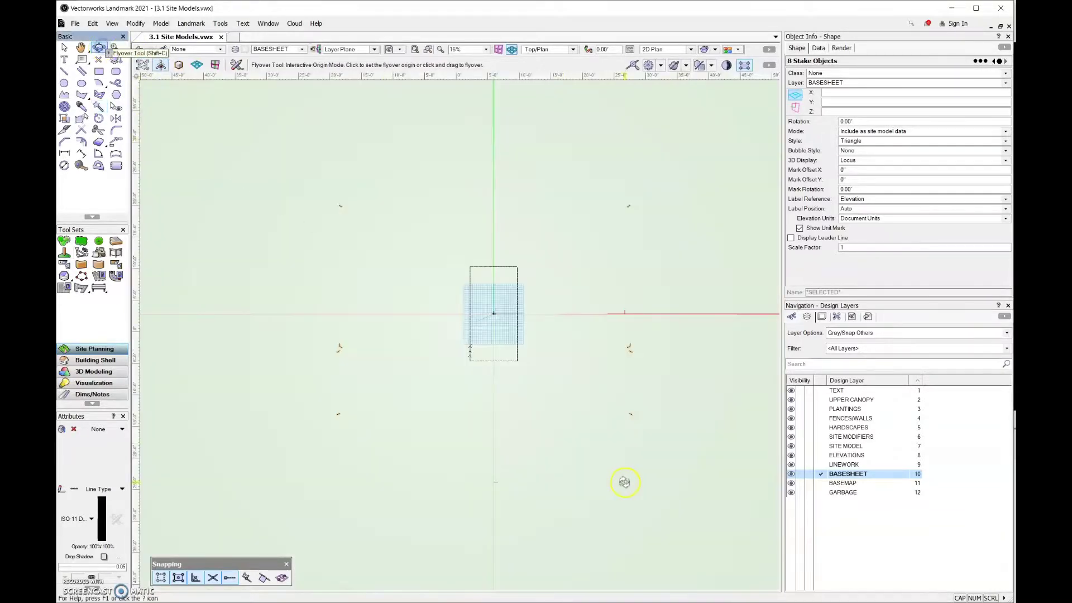
pyautogui.moveTo(614, 479); pyautogui.dragTo(388, 256)
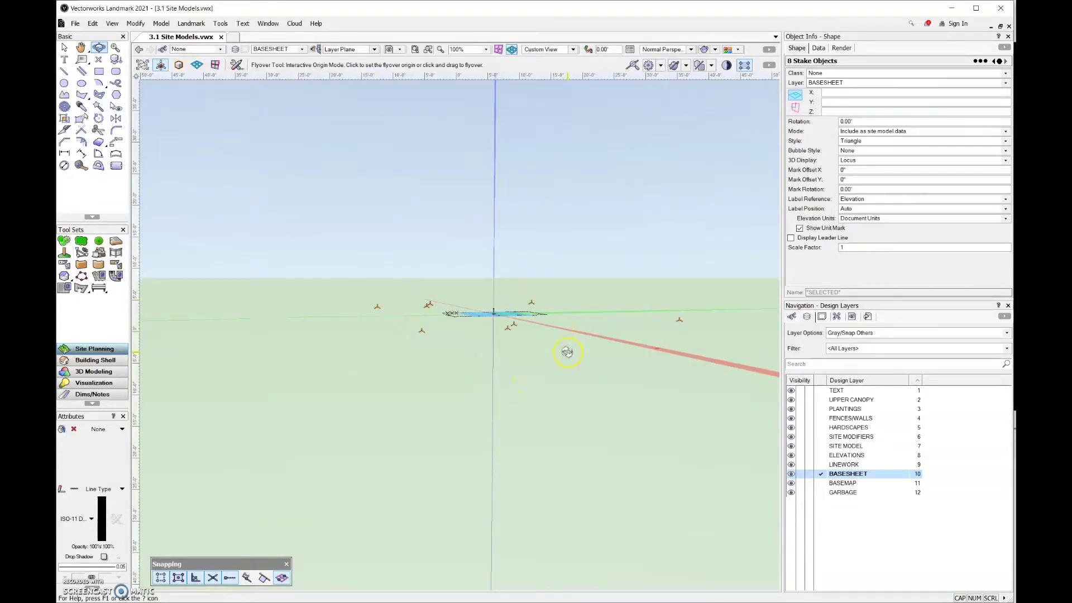
pyautogui.moveTo(532, 382); pyautogui.dragTo(503, 397)
pyautogui.press('x')
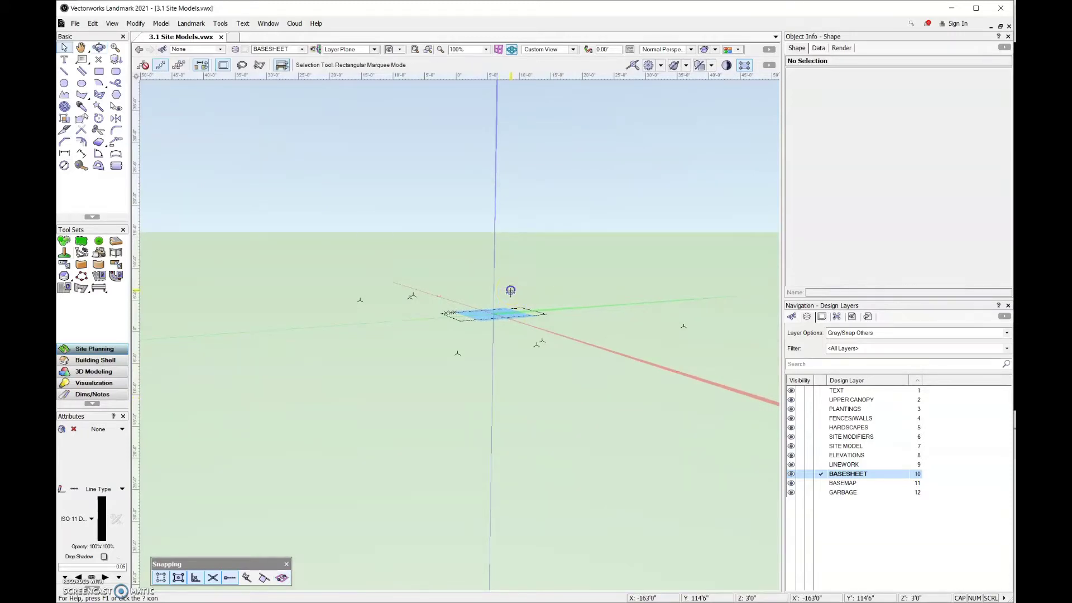
pyautogui.click(510, 290)
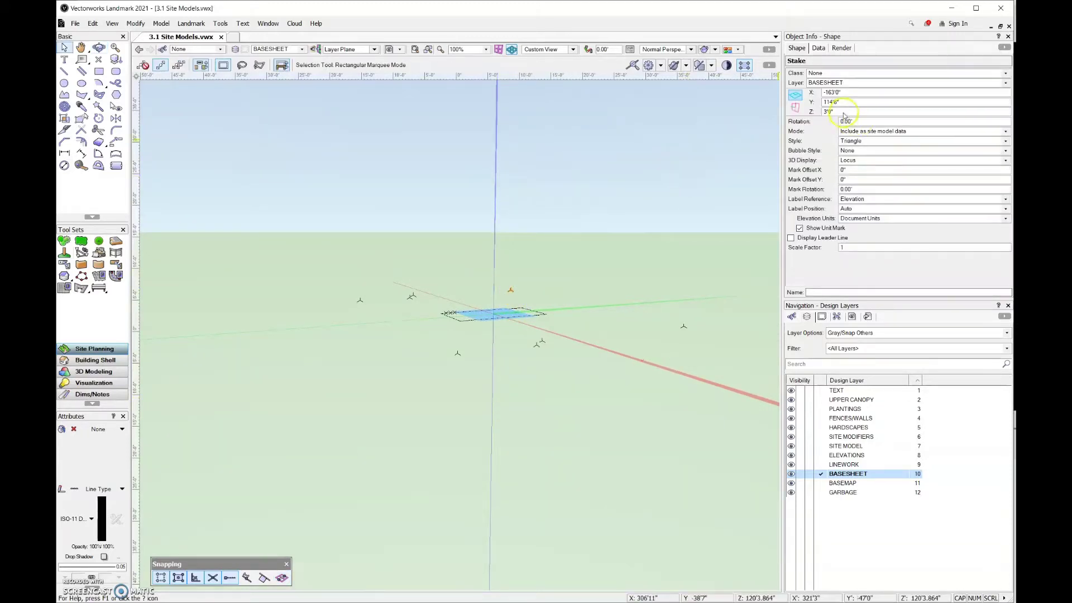
pyautogui.click(802, 114)
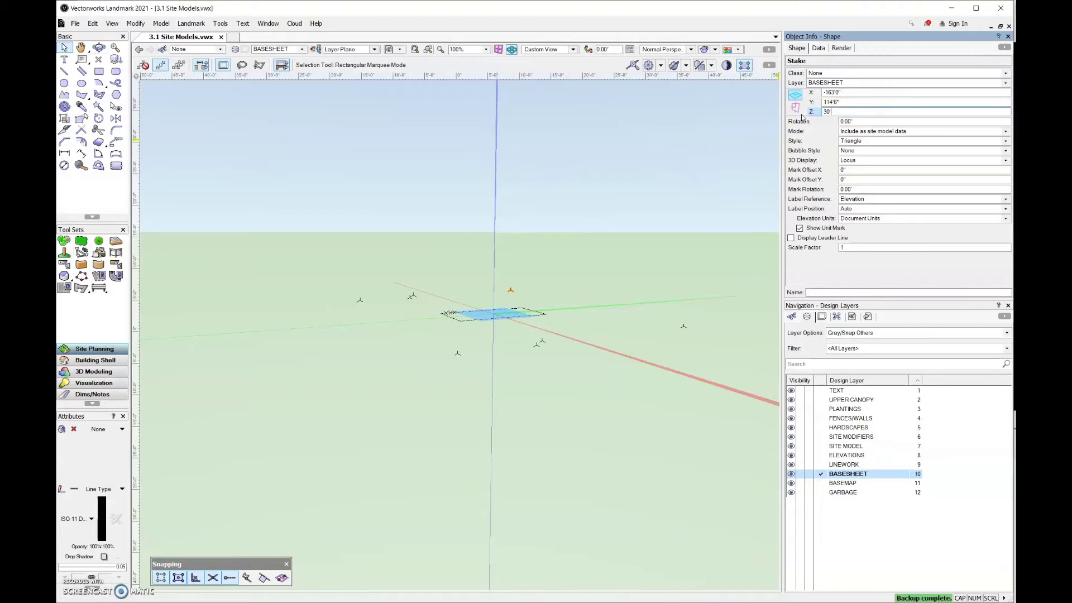
pyautogui.press('Return')
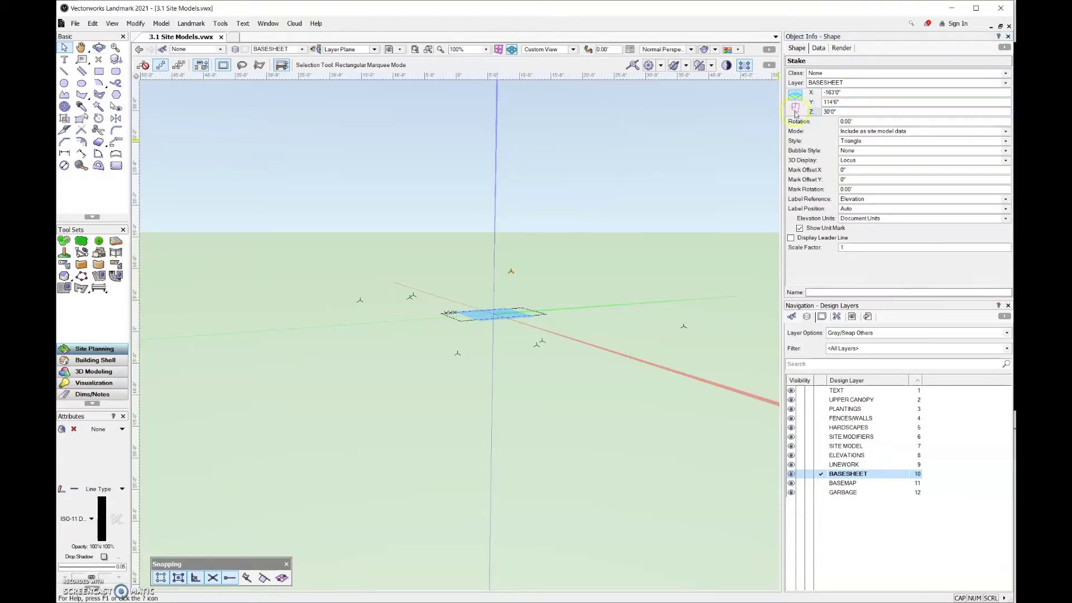
pyautogui.click(98, 48)
pyautogui.moveTo(543, 387); pyautogui.dragTo(575, 374)
pyautogui.hotkey('ctrl', 'z')
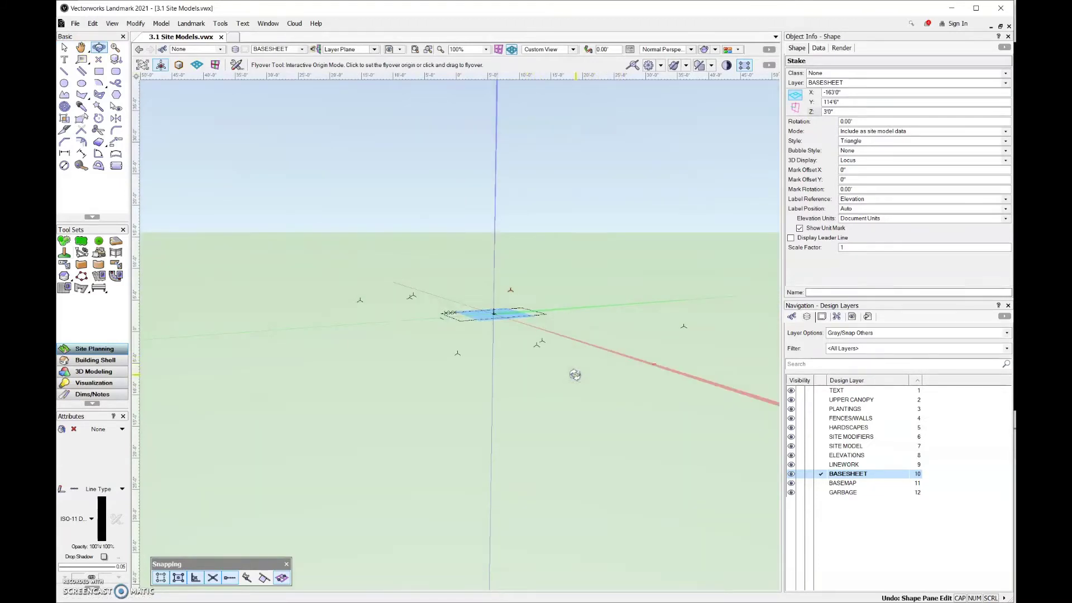